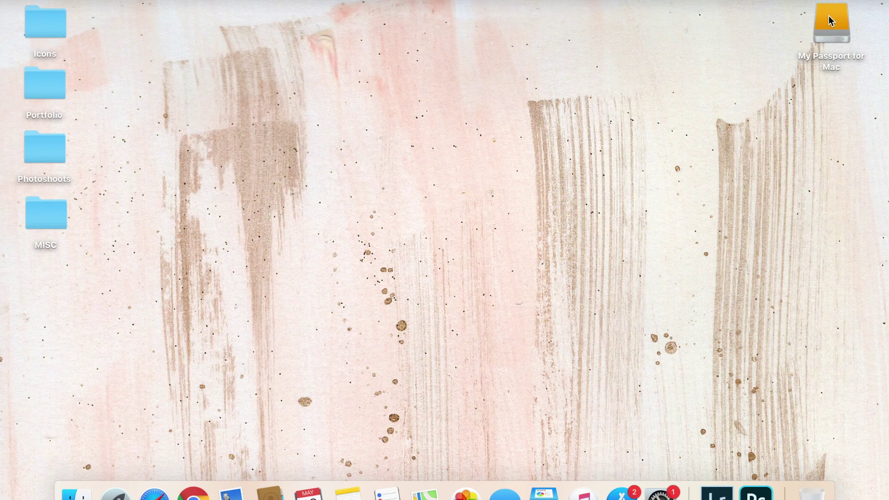
Step: Open the Sample Photos 2 folder on the My Passport drive and browse its CR2 thumbnails
double_click(829, 16)
left_click(466, 252)
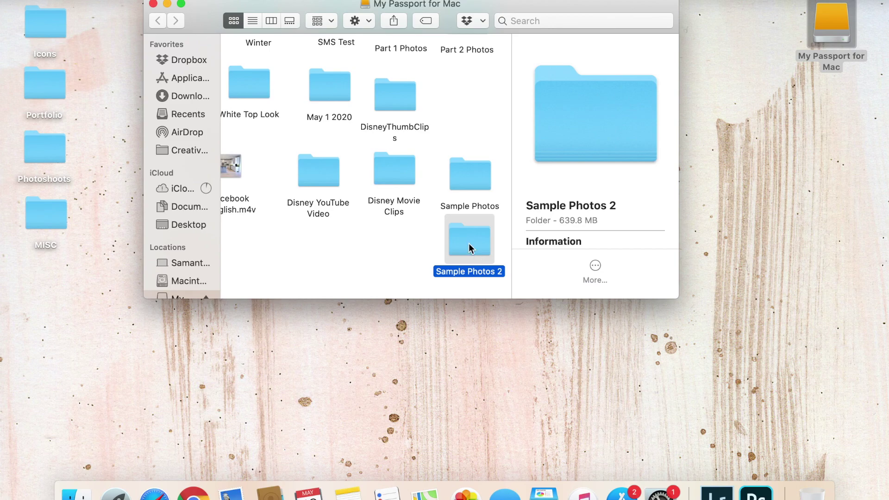
double_click(468, 246)
scroll(323, 145, "down", 2)
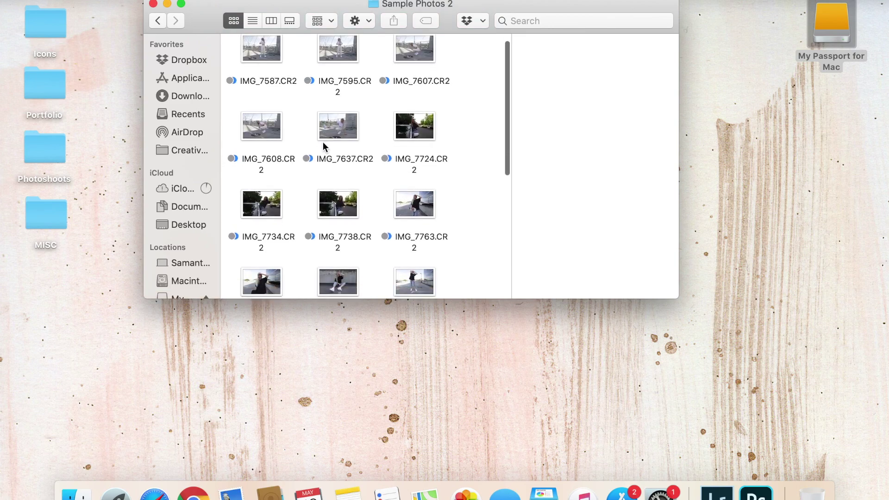
scroll(323, 145, "up", 2)
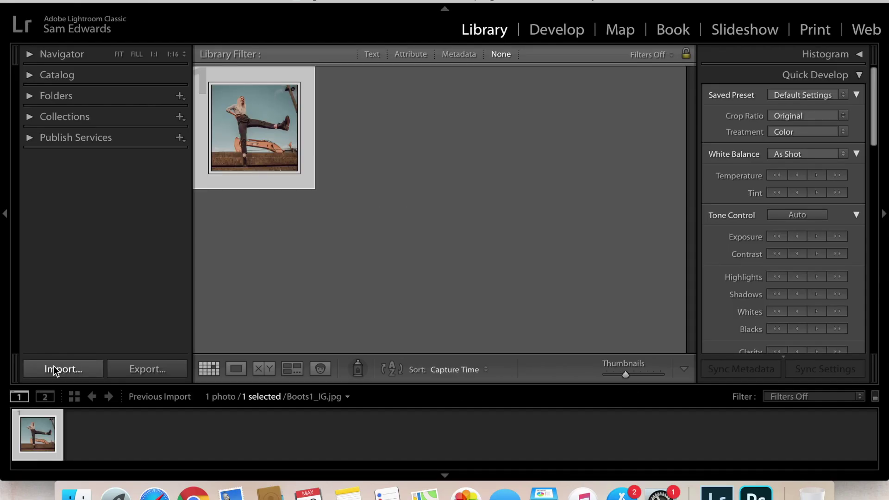
Step: Import only IMG_7587, IMG_7595, IMG_7607, IMG_7608 and IMG_7637 from Sample Photos 2
left_click(54, 367)
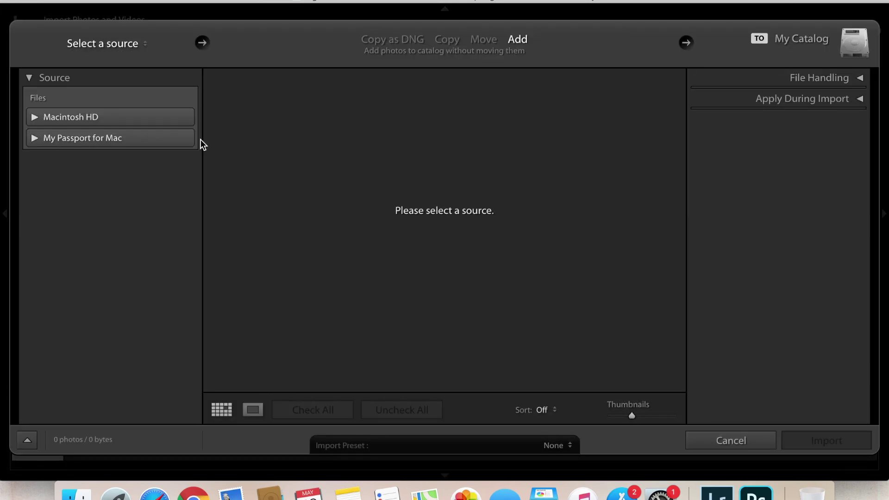
left_click(35, 136)
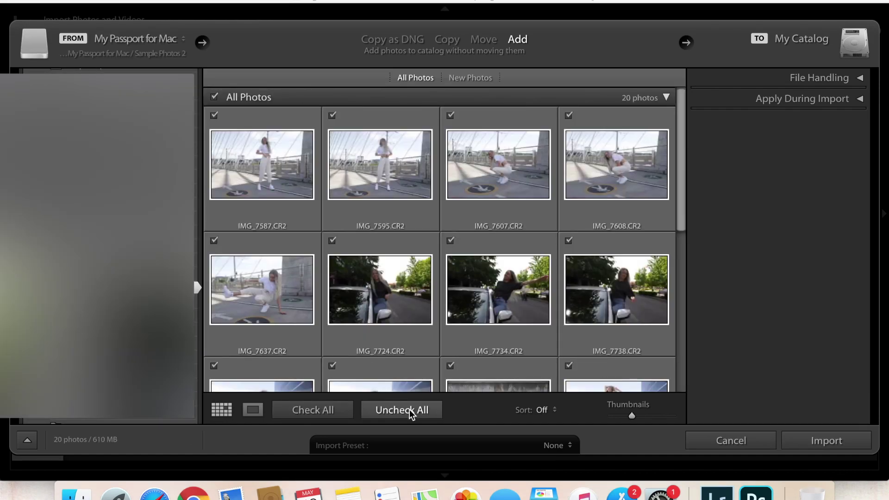
left_click(409, 413)
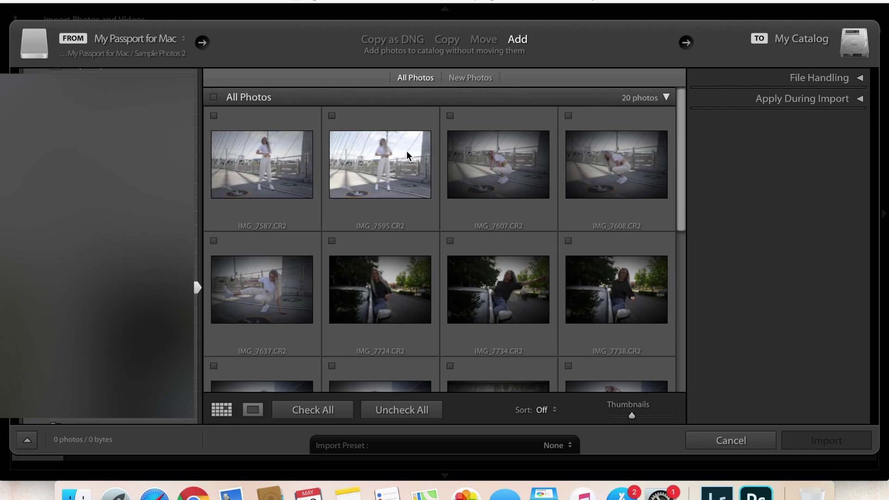
left_click(214, 116)
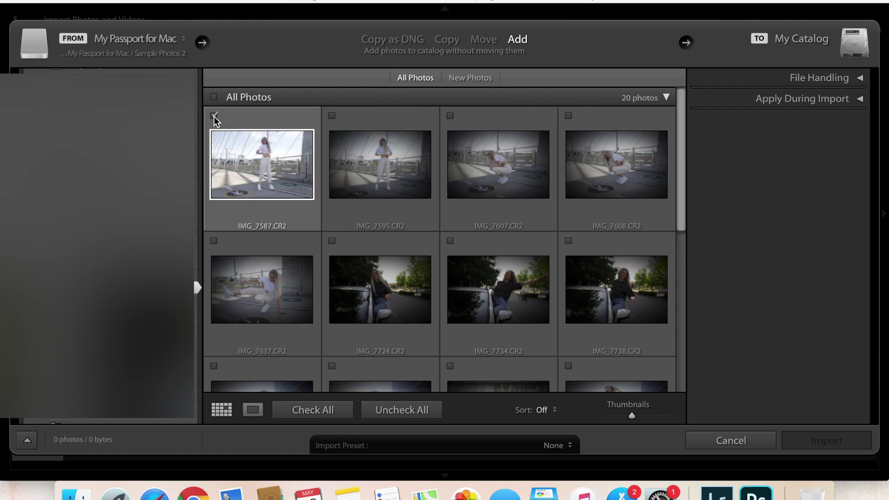
left_click(333, 116)
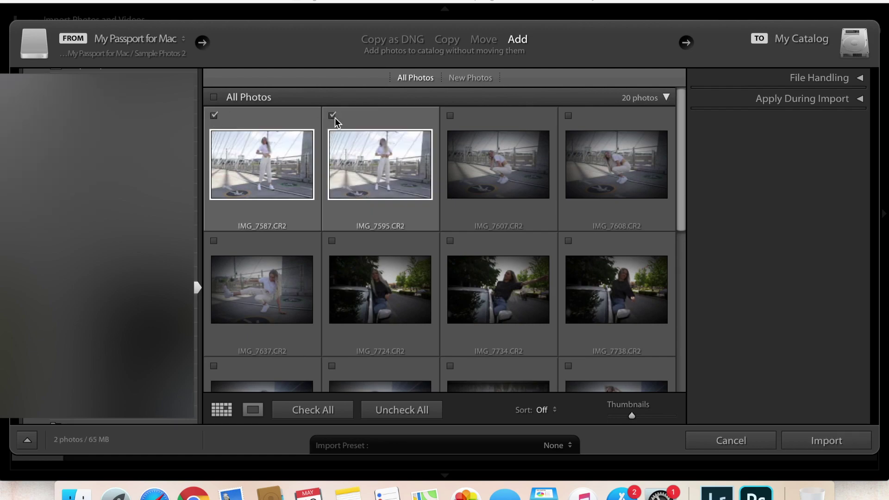
left_click(450, 116)
left_click(569, 117)
left_click(215, 242)
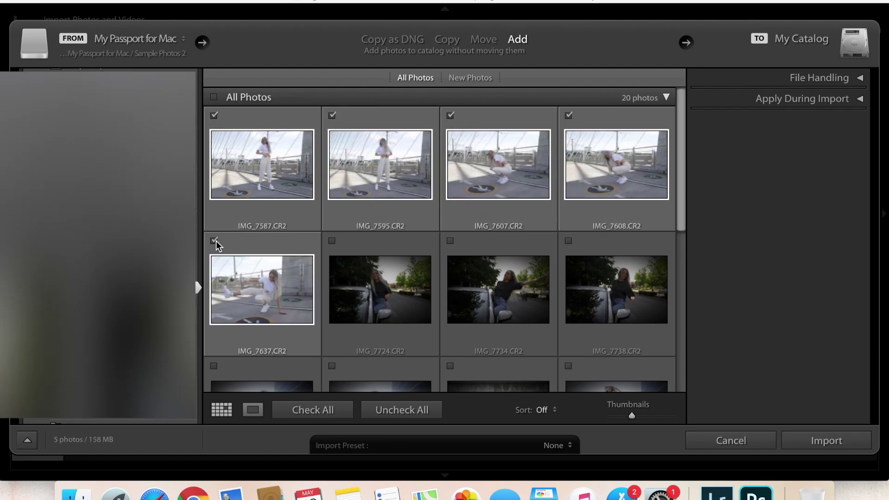
left_click(830, 446)
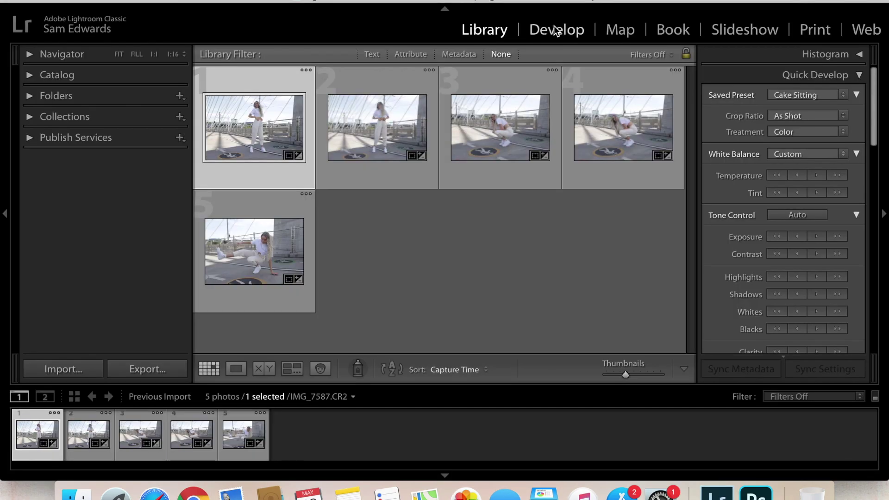
Step: Open IMG_7587 in Develop, reset it to as-shot defaults, and go full screen
left_click(554, 29)
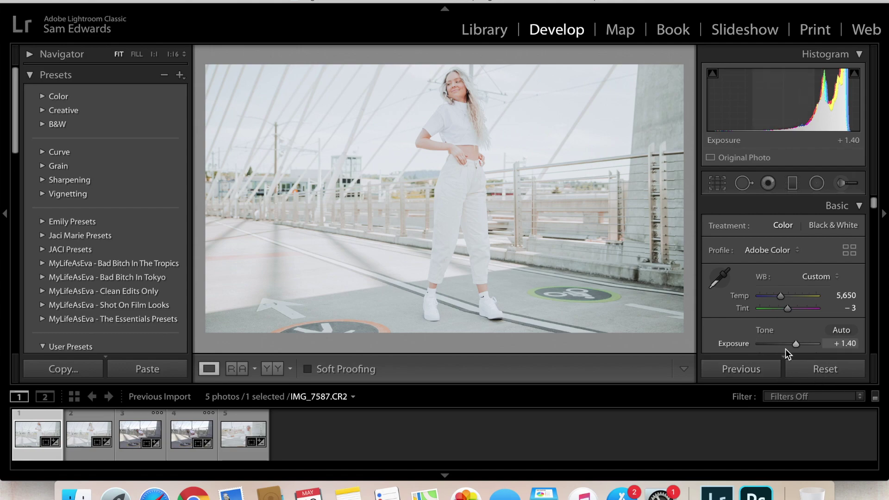
left_click(816, 370)
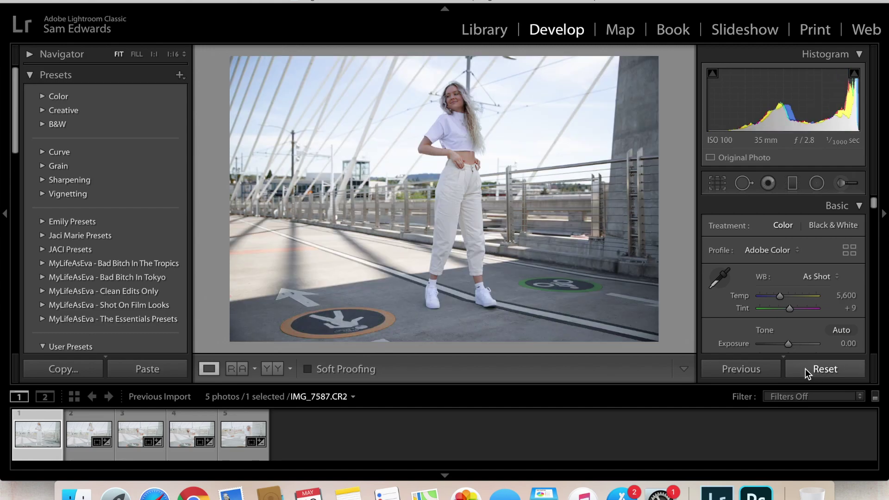
key("shift+f")
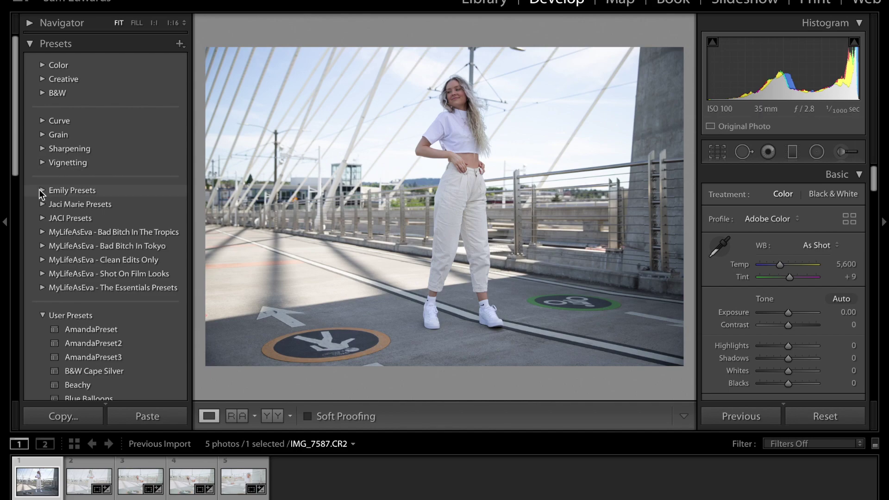
Step: Browse the Presets panel, collapsing User Presets and looking through the Tropics and Tokyo folders
scroll(40, 193, "down", 2)
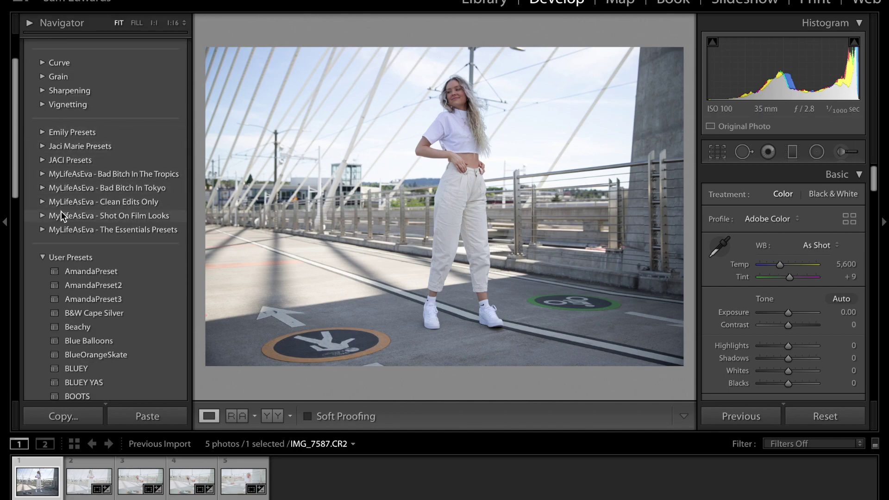
scroll(60, 213, "down", 3)
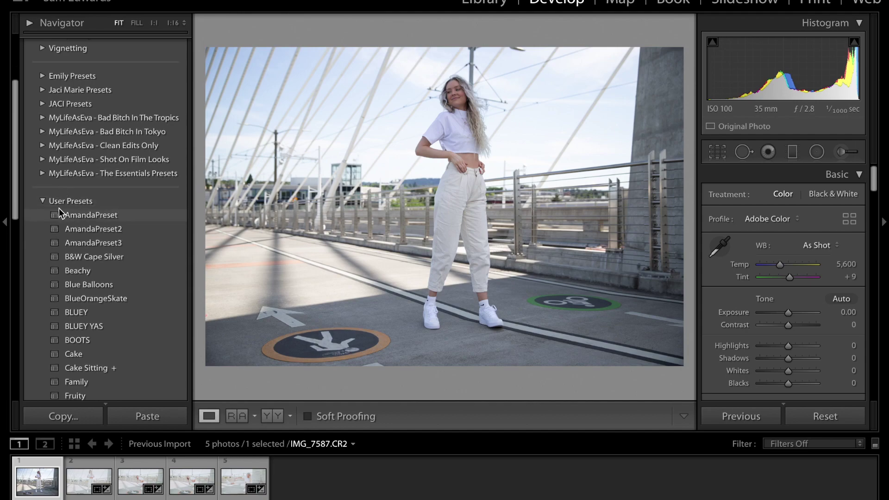
scroll(68, 304, "down", 2)
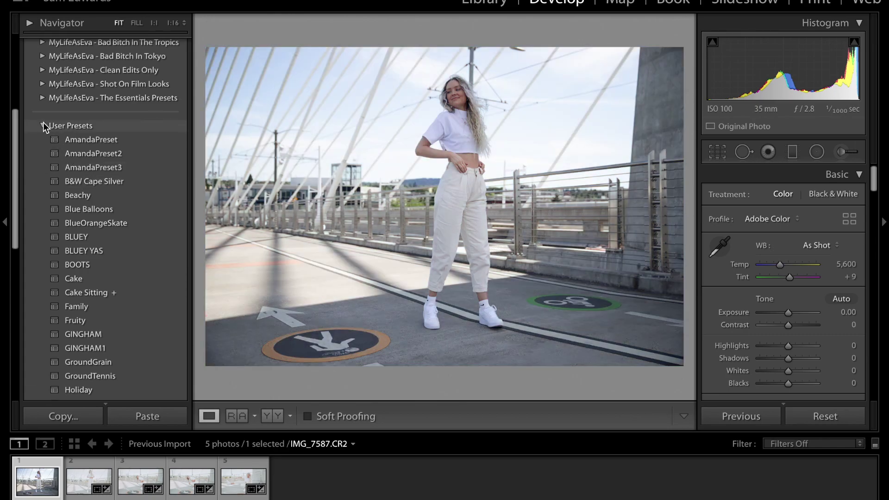
left_click(41, 126)
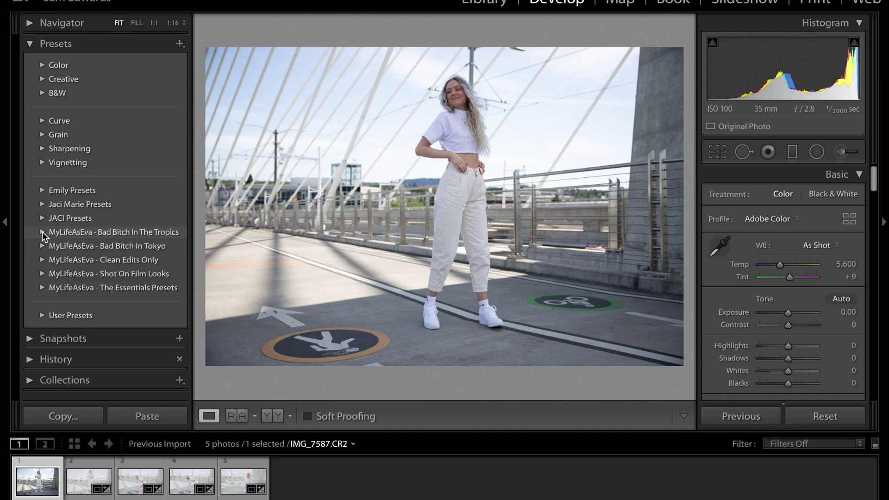
left_click(43, 232)
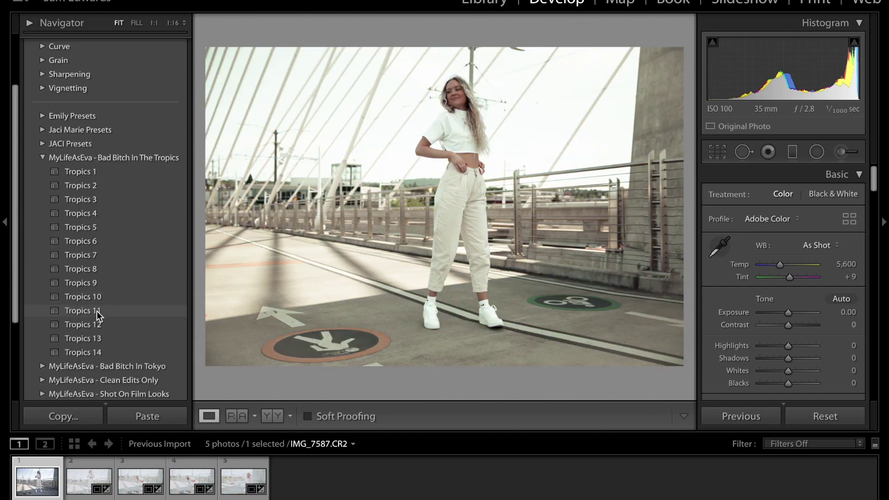
left_click(43, 158)
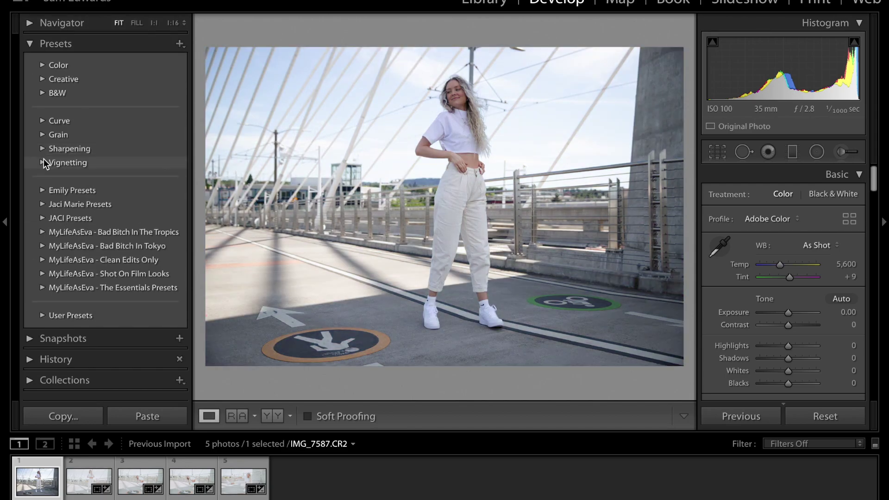
left_click(41, 245)
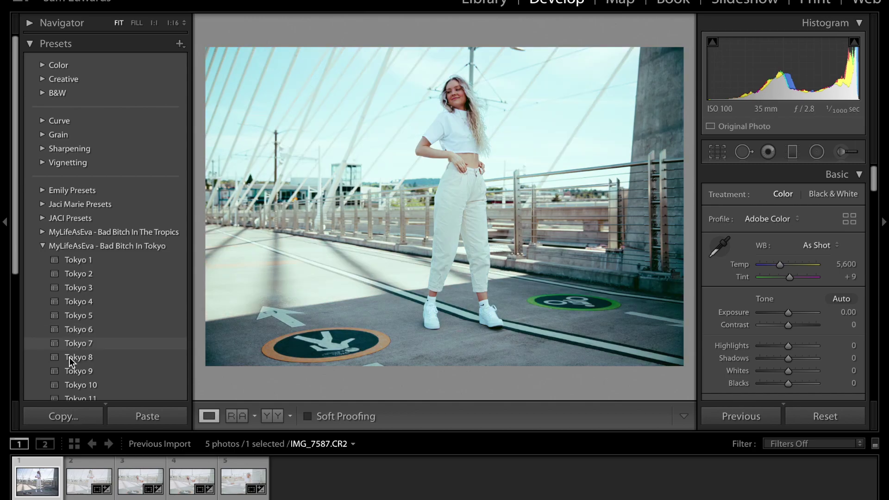
scroll(70, 373, "down", 1)
scroll(71, 374, "down", 5)
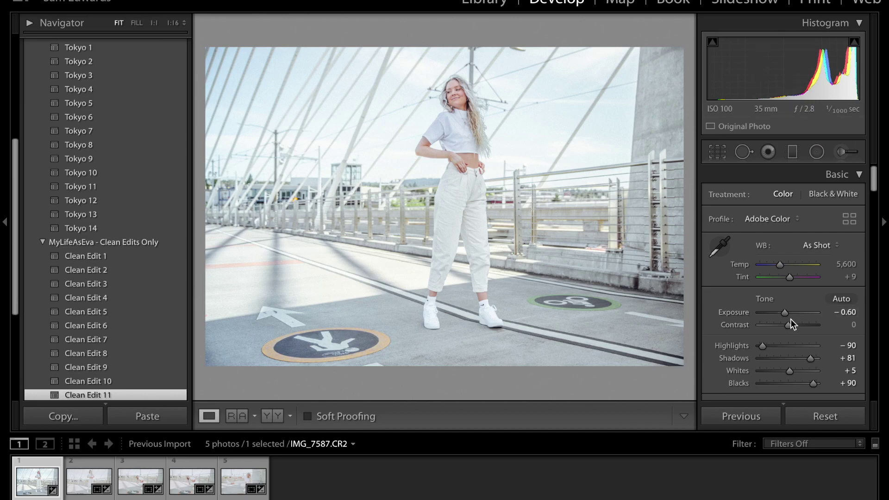
Step: Set Exposure to −0.85 and undo the warmer temperature trial, keeping Temp at 5,699
mouse_move(785, 313)
left_mouse_down()
mouse_move(793, 314)
mouse_move(781, 315)
left_mouse_up()
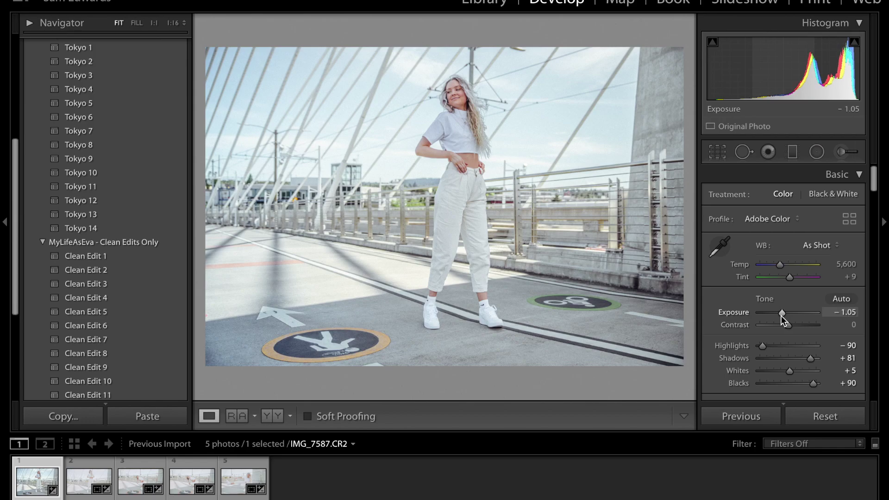
left_click_drag(780, 316, 782, 316)
left_click_drag(780, 264, 785, 266)
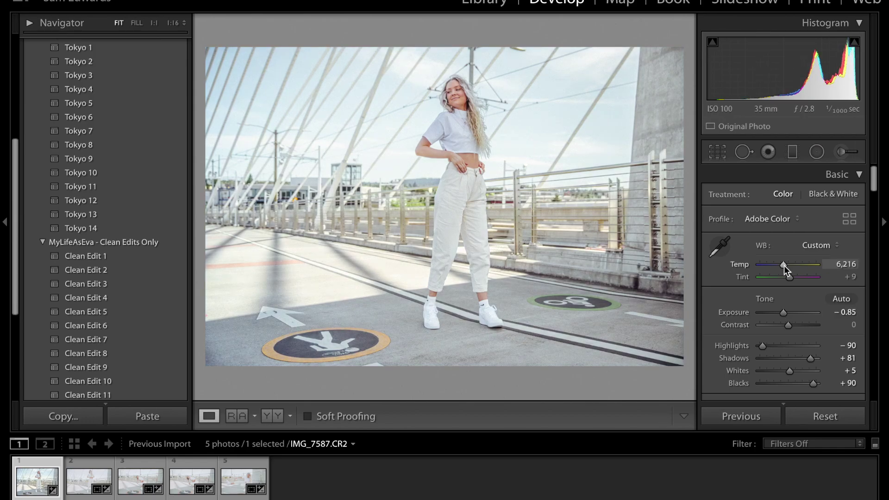
key("ctrl+z")
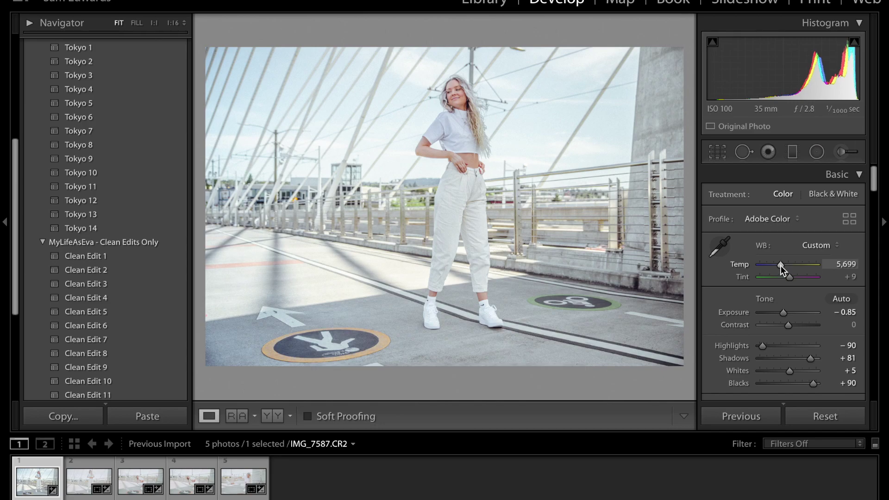
Step: Crop IMG_7587 to a 1 x 1 square framed around the woman and apply it
key("r")
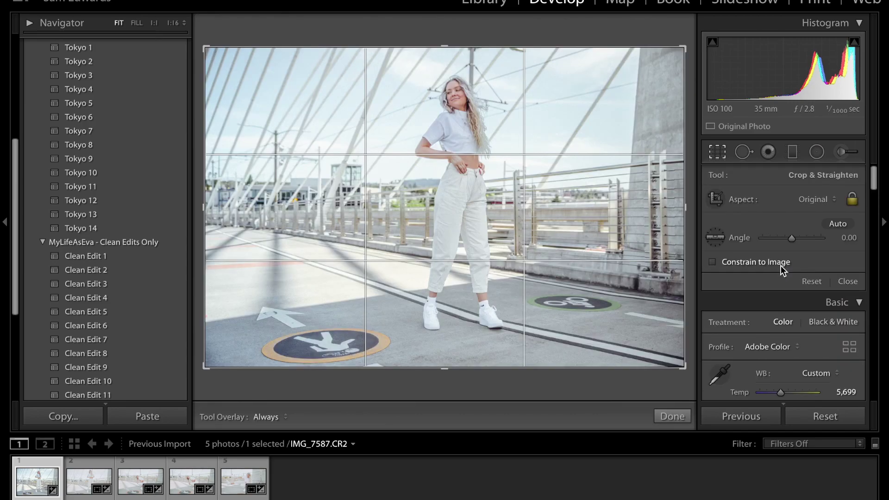
left_click(821, 197)
left_click(816, 225)
left_click_drag(493, 200, 491, 201)
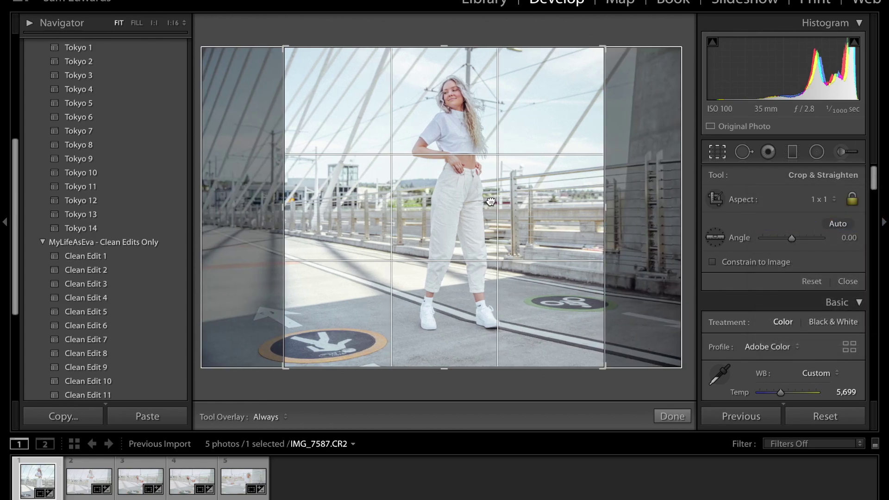
left_click_drag(490, 202, 486, 200)
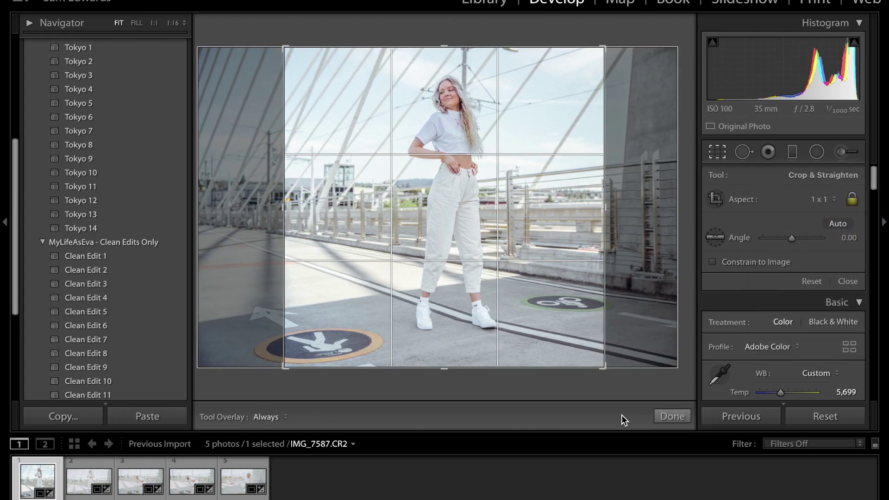
key("ctrl+z")
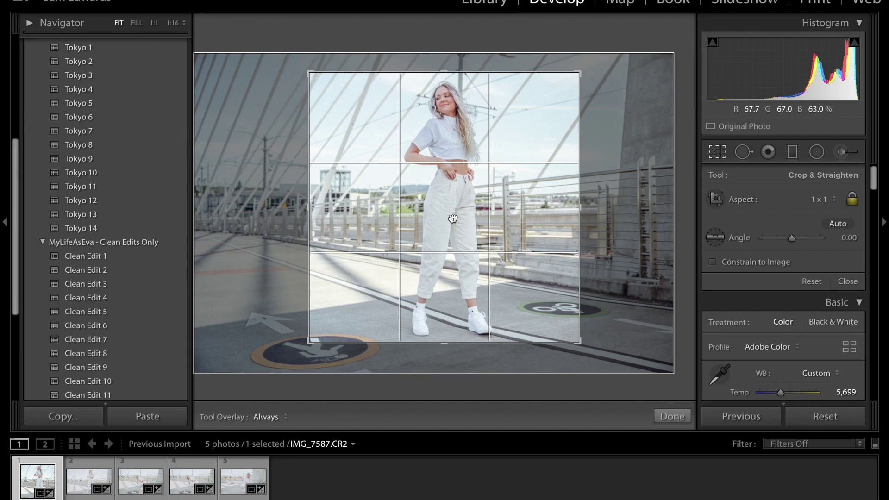
left_click(672, 417)
Step: Try brighter Orange luminance values such as +51, then undo back to −24
scroll(774, 290, "down", 15)
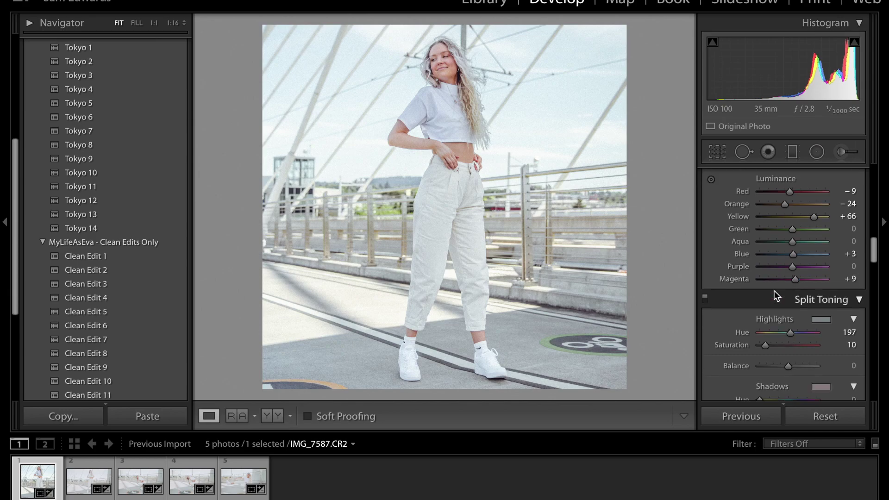
scroll(773, 291, "up", 3)
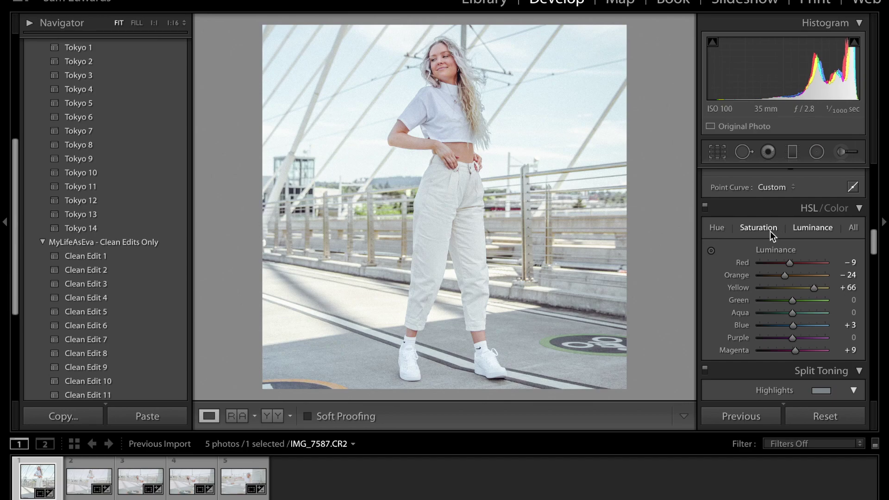
double_click(785, 274)
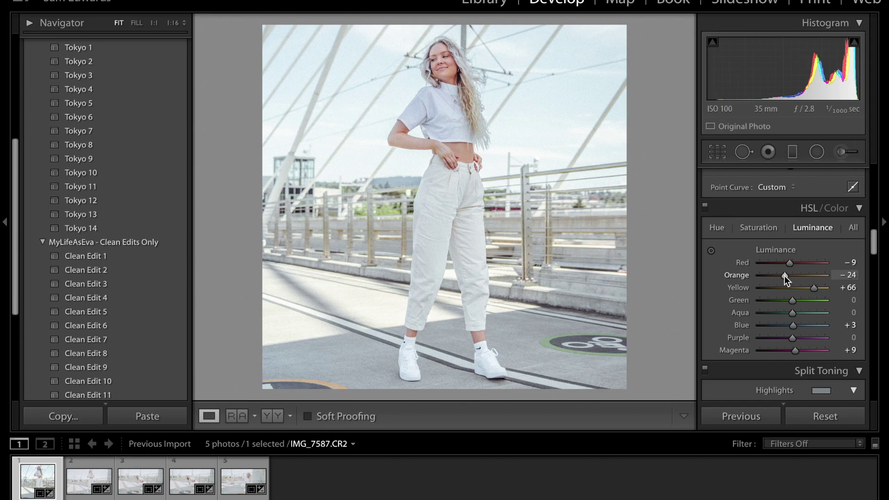
mouse_move(795, 275)
left_mouse_down()
mouse_move(810, 274)
mouse_move(774, 276)
mouse_move(793, 276)
left_mouse_up()
key("ctrl+z")
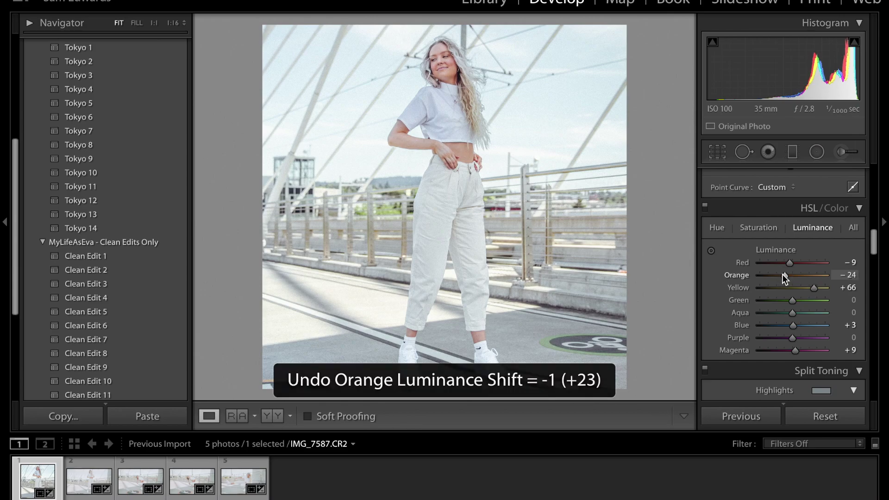
left_click_drag(787, 276, 787, 277)
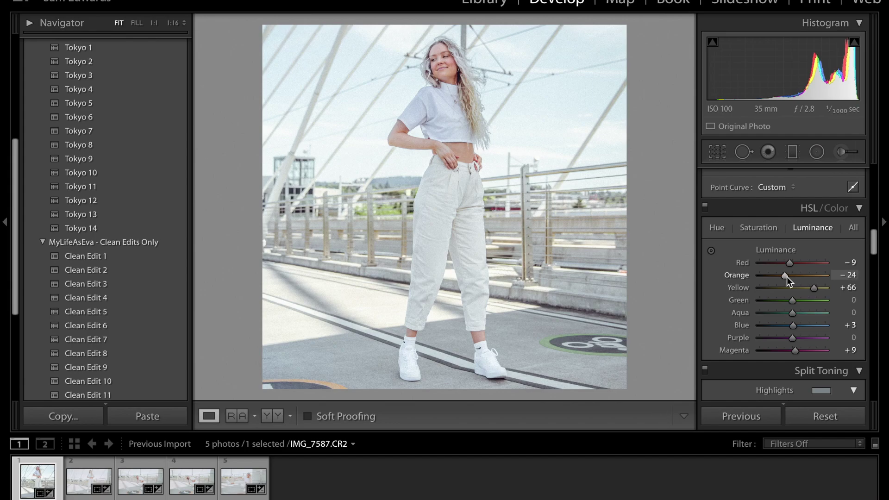
key("ctrl+z")
scroll(788, 277, "down", 10)
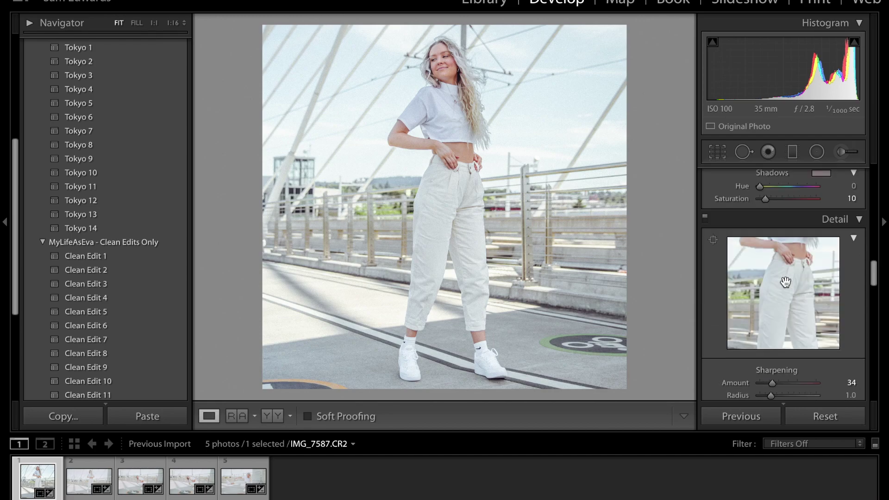
Step: Zoom the Detail preview to the face and test Sharpening Amount 0, then revert to 34
left_click(780, 263)
left_click_drag(793, 258, 767, 416)
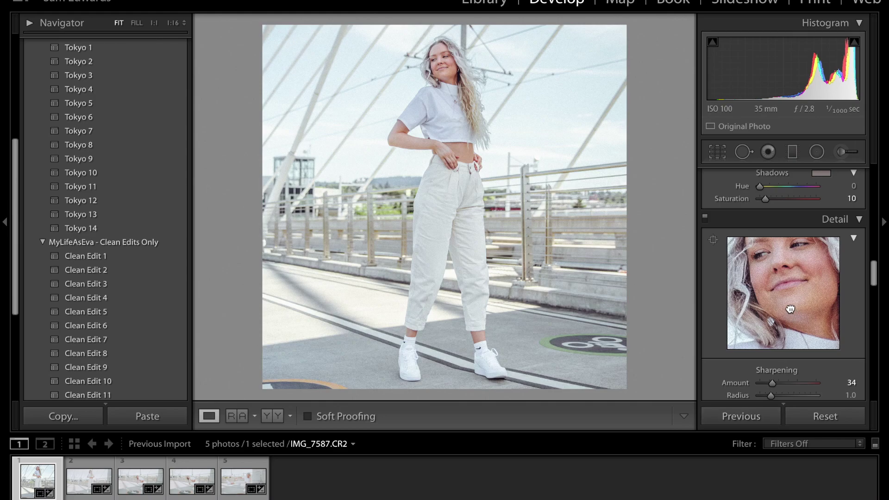
left_click_drag(788, 308, 764, 337)
scroll(848, 265, "down", 2)
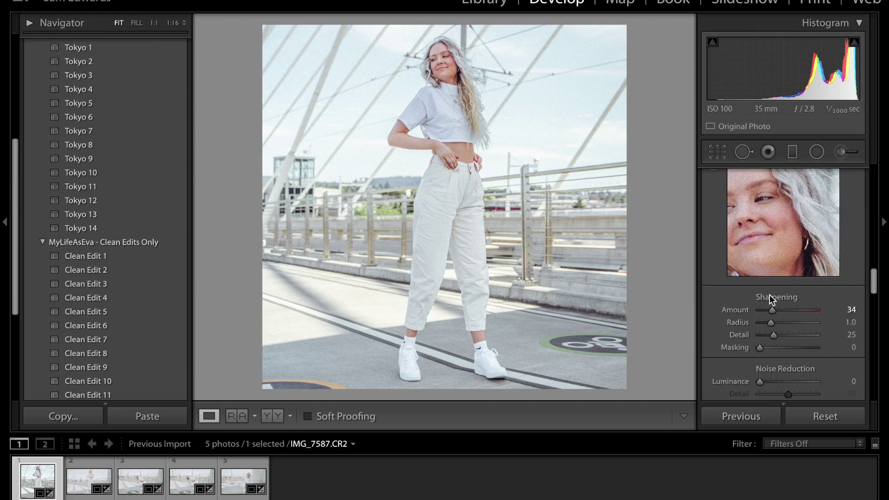
left_click_drag(772, 309, 747, 313)
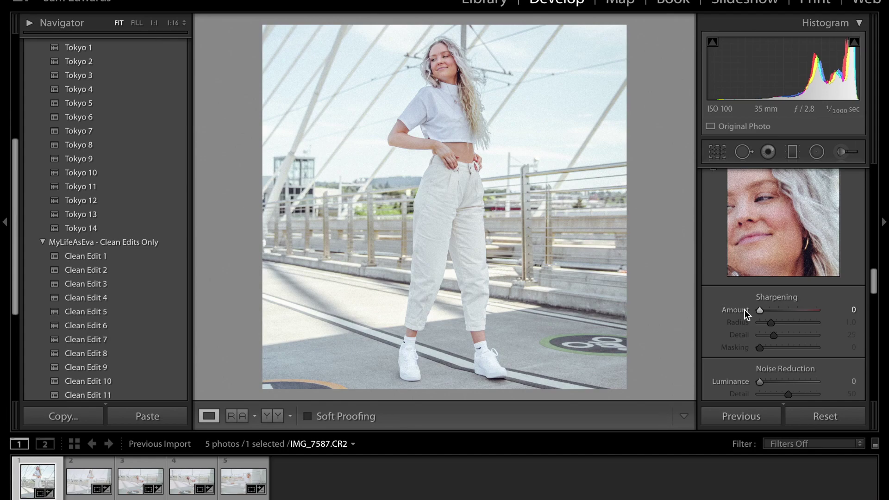
key("ctrl+z")
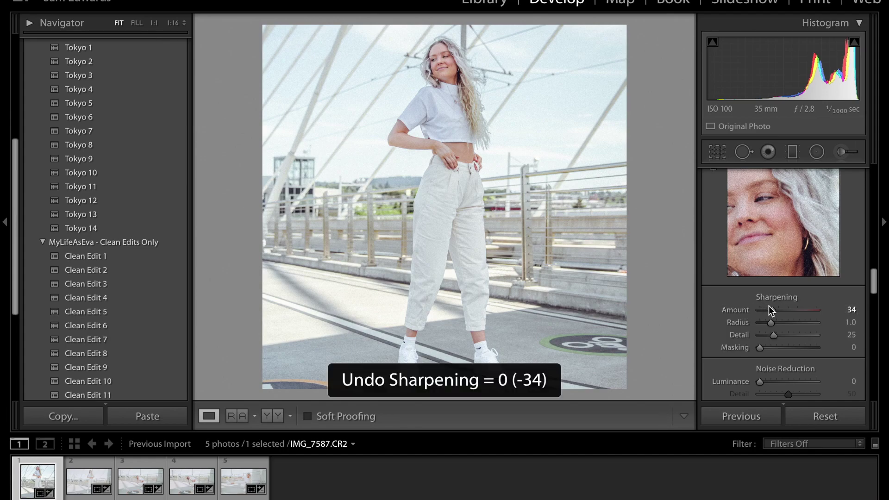
mouse_move(773, 310)
left_mouse_down()
mouse_move(785, 311)
mouse_move(772, 311)
left_mouse_up()
Step: View the face at full size and raise Sharpening Amount as high as 150
left_click(441, 73)
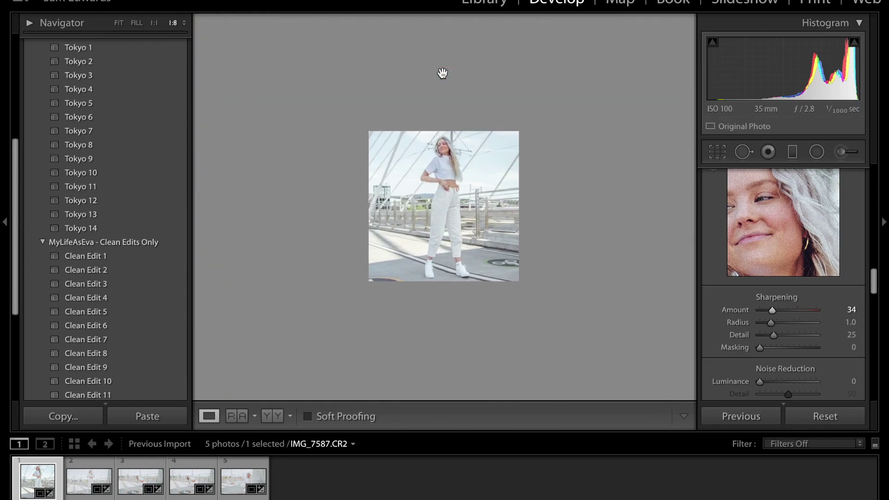
left_click_drag(442, 73, 476, 296)
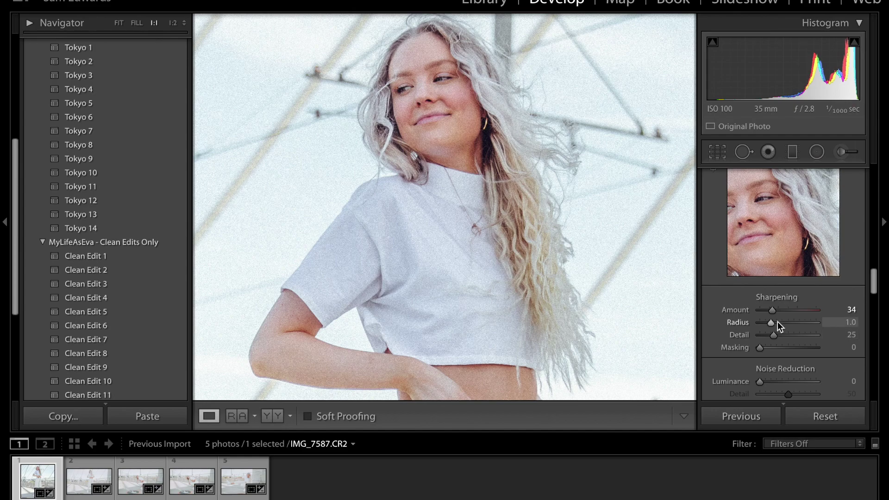
mouse_move(771, 310)
left_mouse_down()
mouse_move(801, 313)
mouse_move(773, 314)
left_mouse_up()
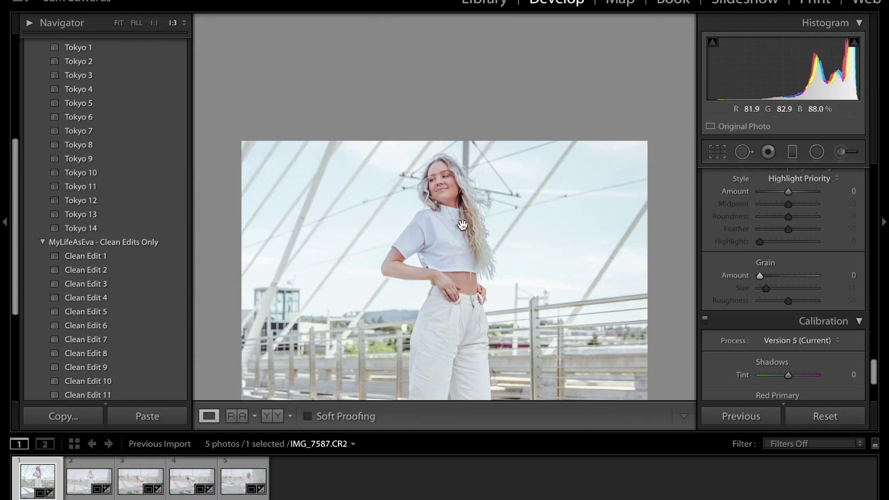
left_click(463, 225)
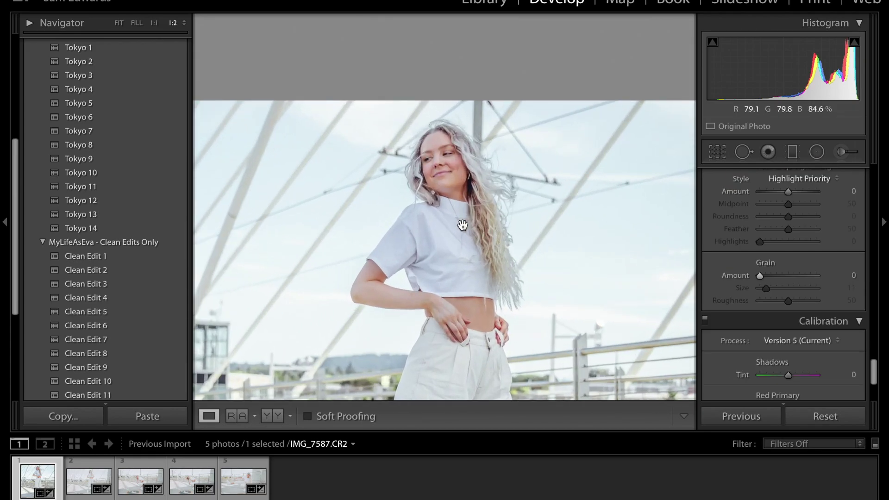
Step: Pan the zoomed photo toward the trousers to check the grain, then return to the Basic panel
left_click_drag(463, 225, 469, 108)
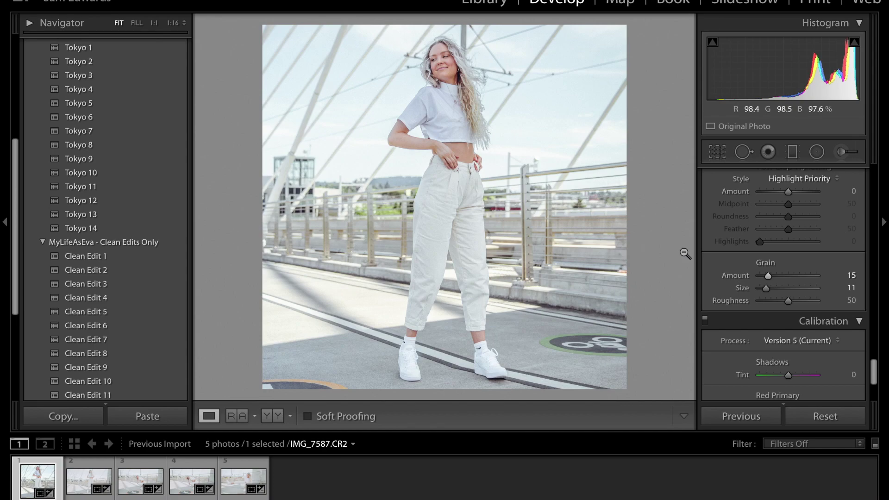
scroll(843, 296, "up", 10)
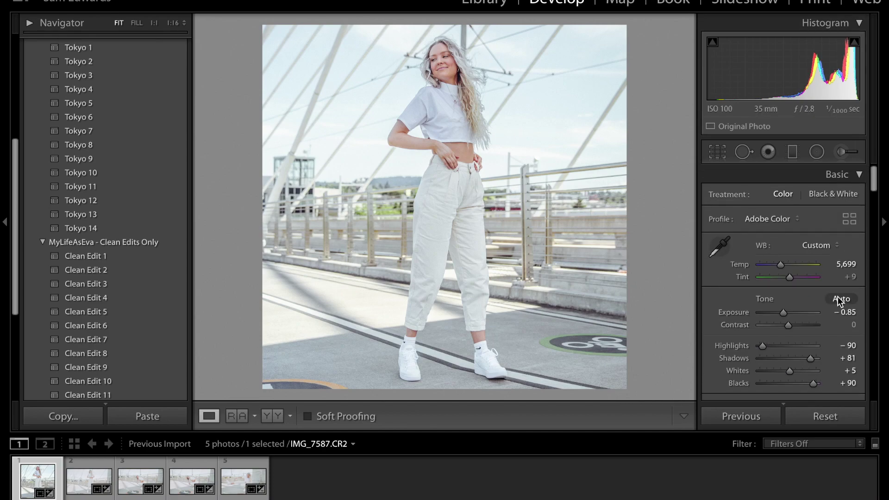
Step: Copy IMG_7587's develop settings with Edit > Copy, leaving Crop unchecked
left_click(143, 0)
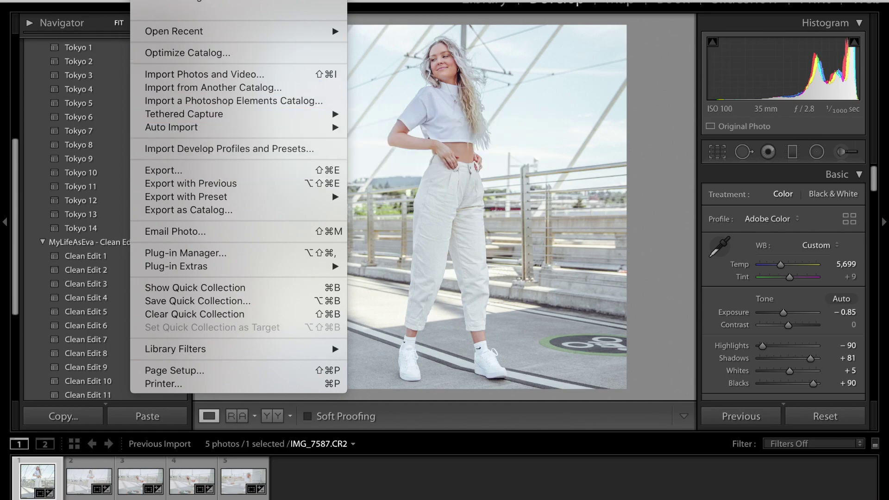
mouse_move(185, 0)
left_click(190, 45)
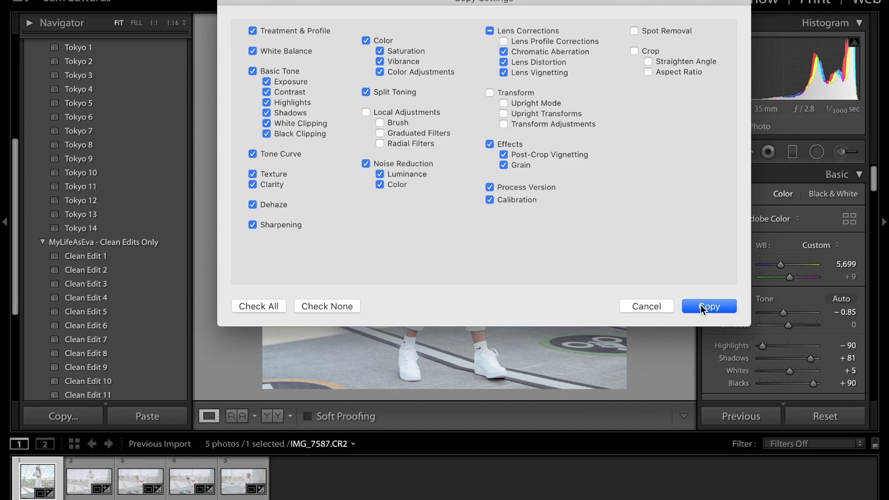
left_click(700, 307)
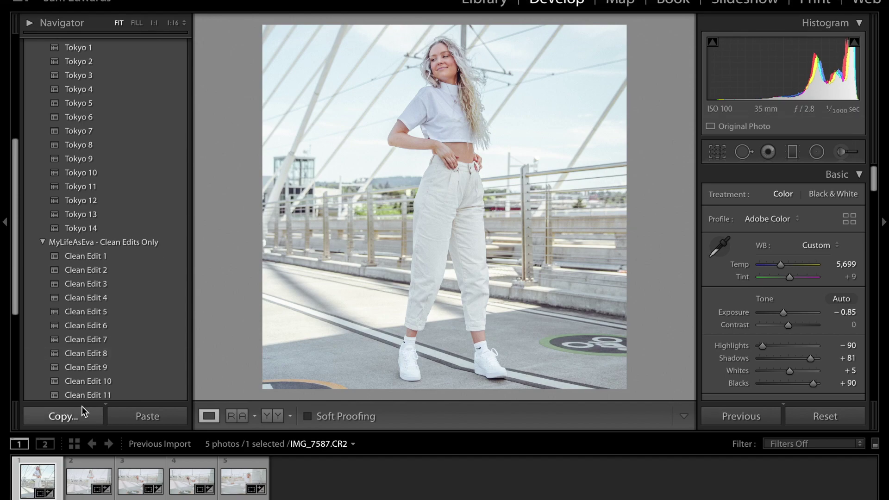
Step: Reset the second bridge photo, IMG_7595, and paste the copied develop settings onto it
left_click(90, 468)
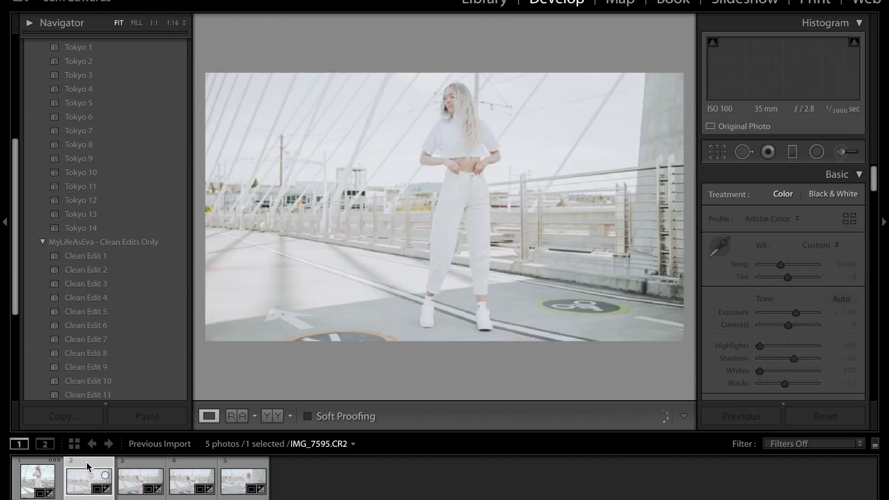
left_click(815, 420)
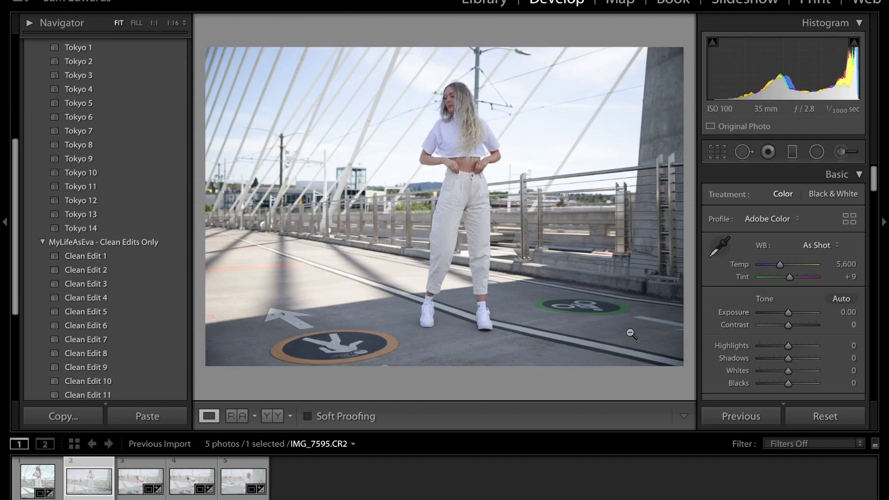
left_click(169, 5)
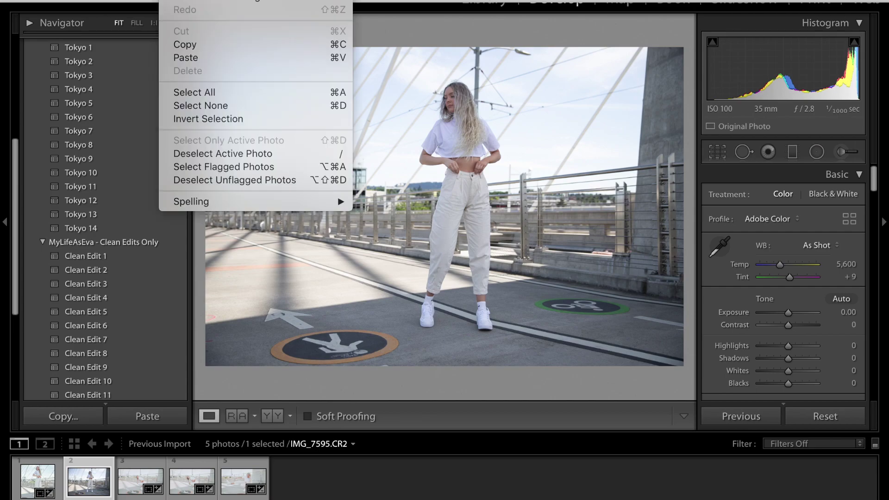
left_click(212, 57)
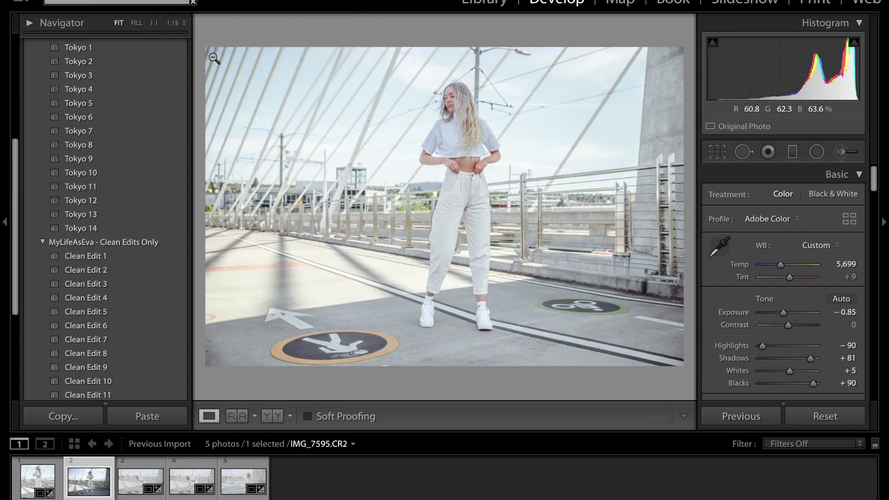
Step: Crop IMG_7595 to a committed 1 x 1 square
key("r")
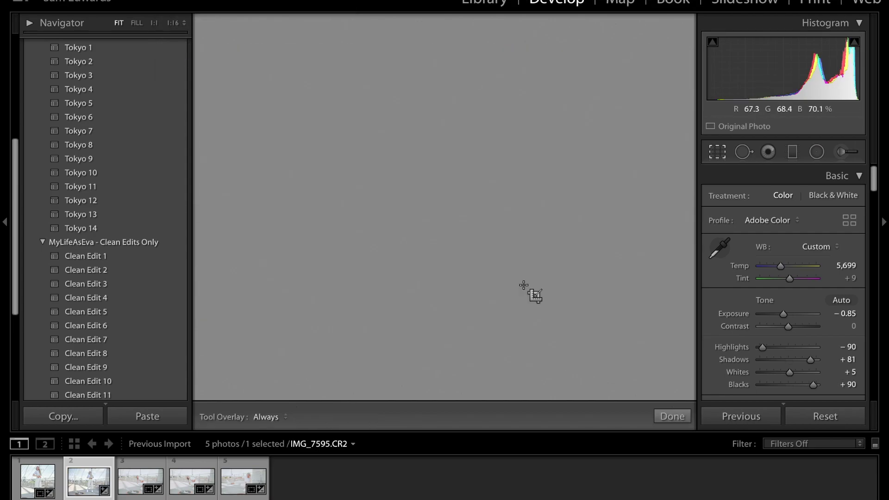
left_click(817, 201)
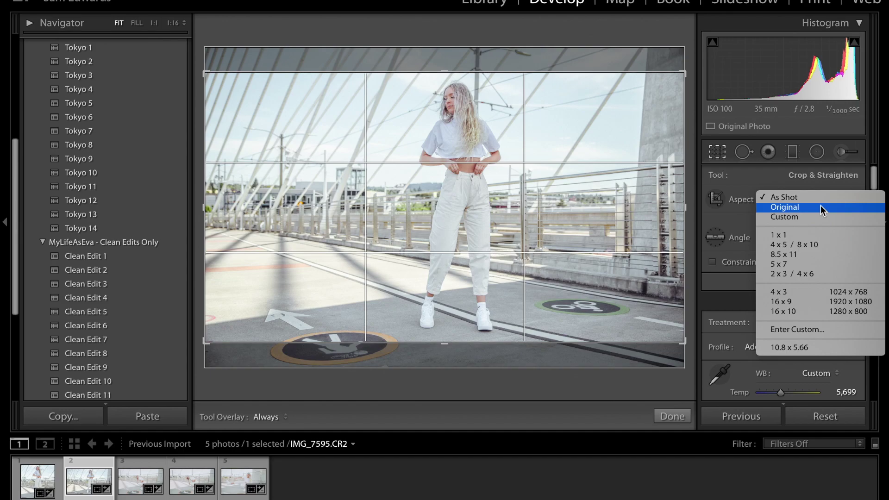
left_click(797, 235)
key("Return")
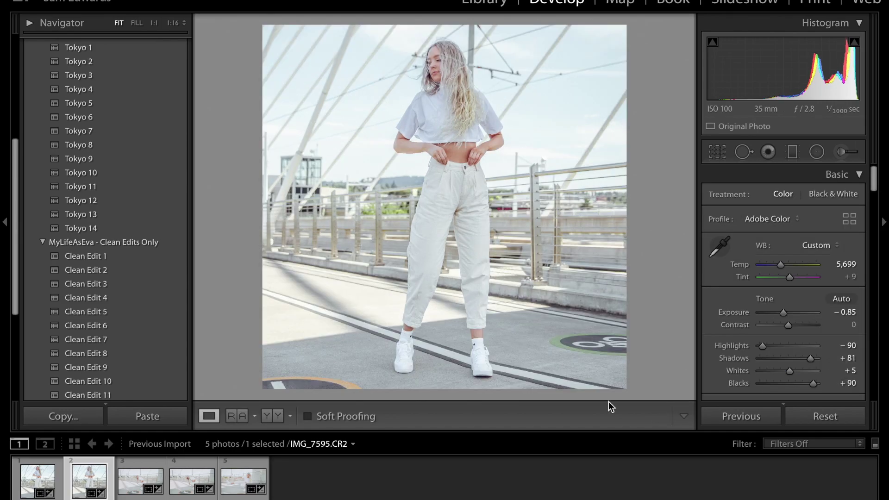
Step: Paste the copied settings onto the third bridge photo, IMG_7607, and apply its square crop
left_click(135, 465)
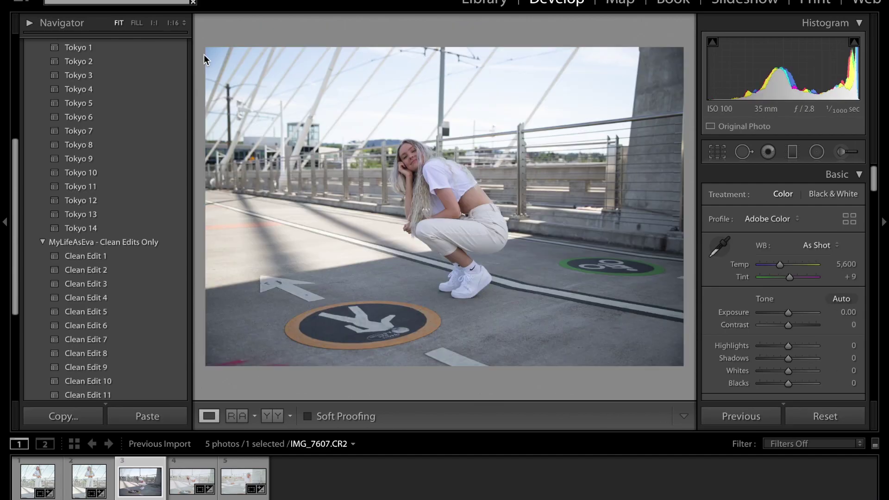
key("ctrl+shift+v")
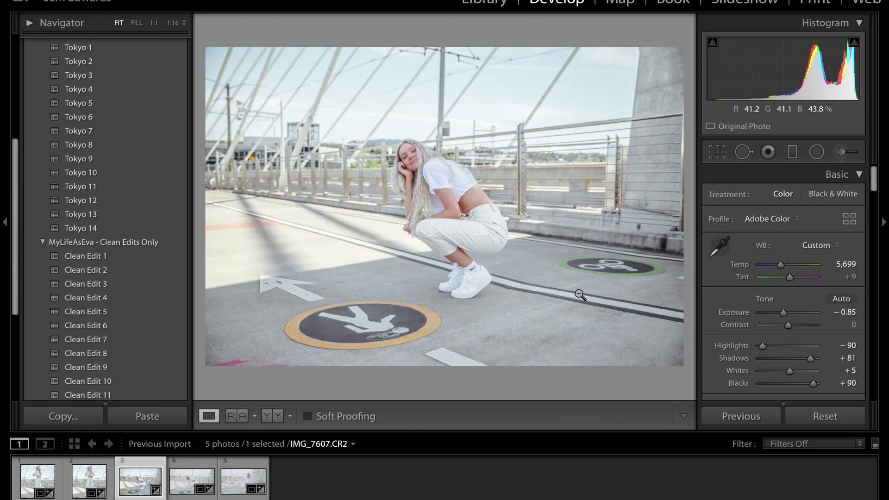
key("r")
left_click(672, 416)
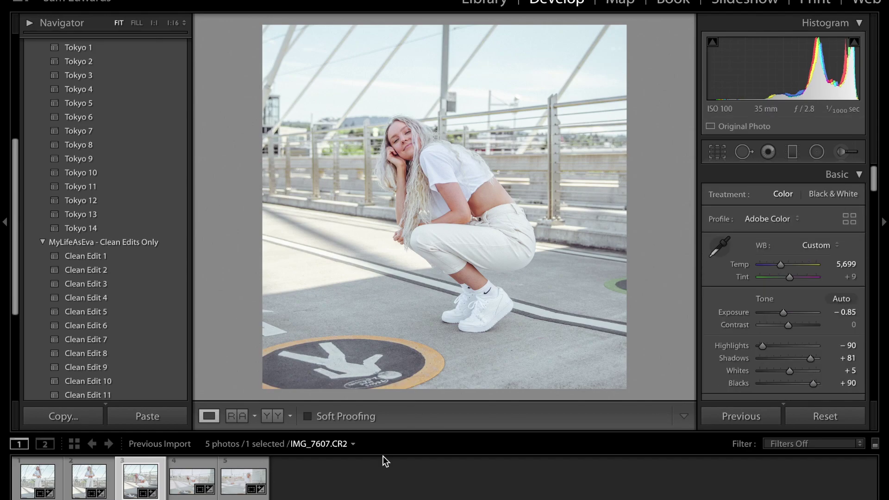
key("Home")
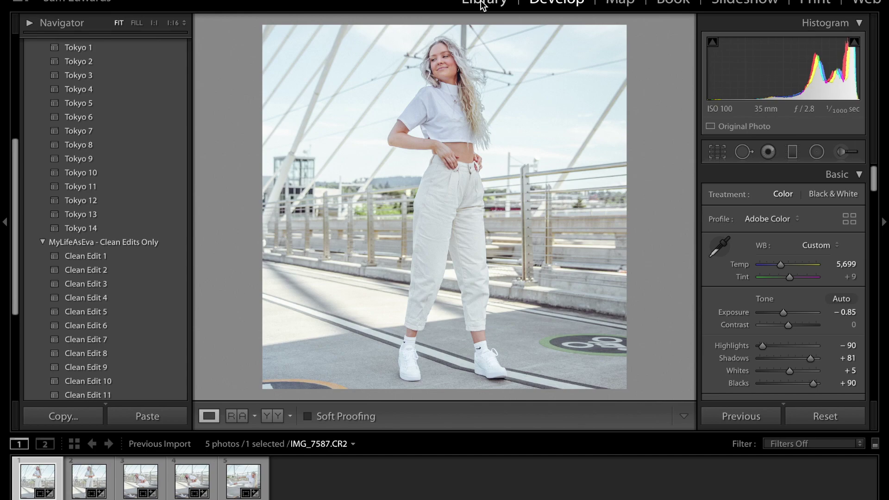
Step: Mark the seven skateboard photos, IMG_7763 through IMG_7834, on the external drive for import
left_click(484, 4)
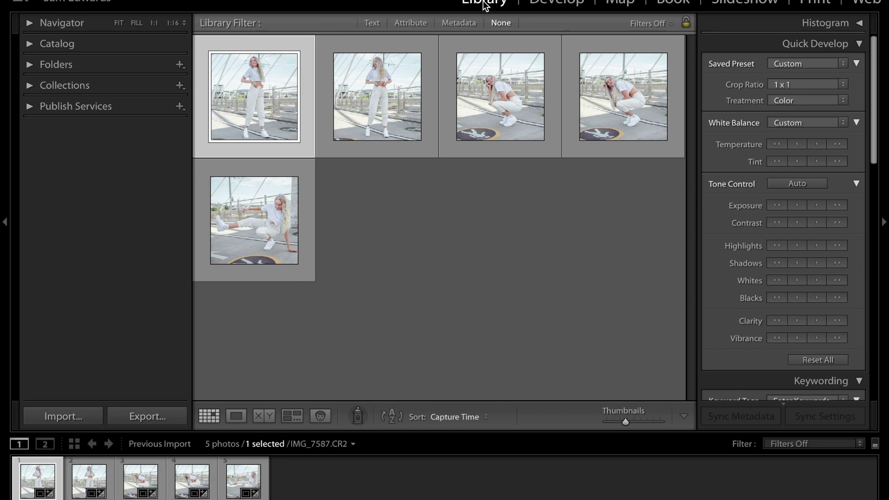
left_click(79, 414)
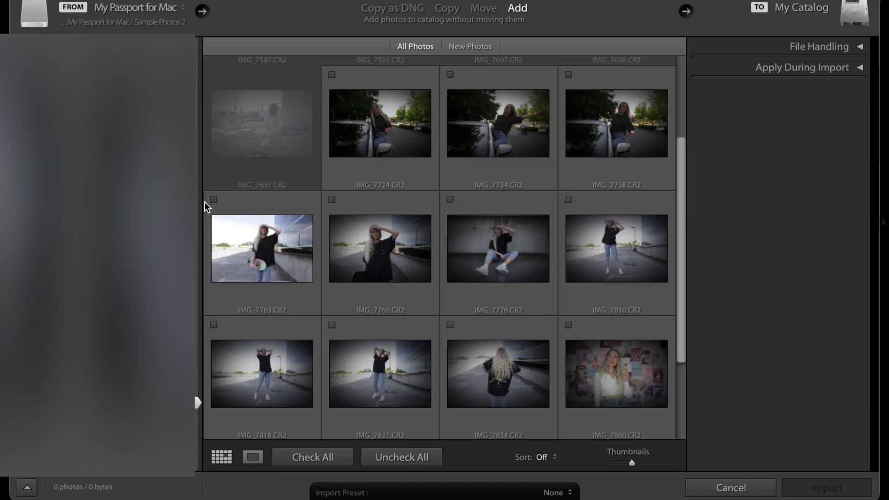
left_click(214, 200)
left_click(569, 199, "shift")
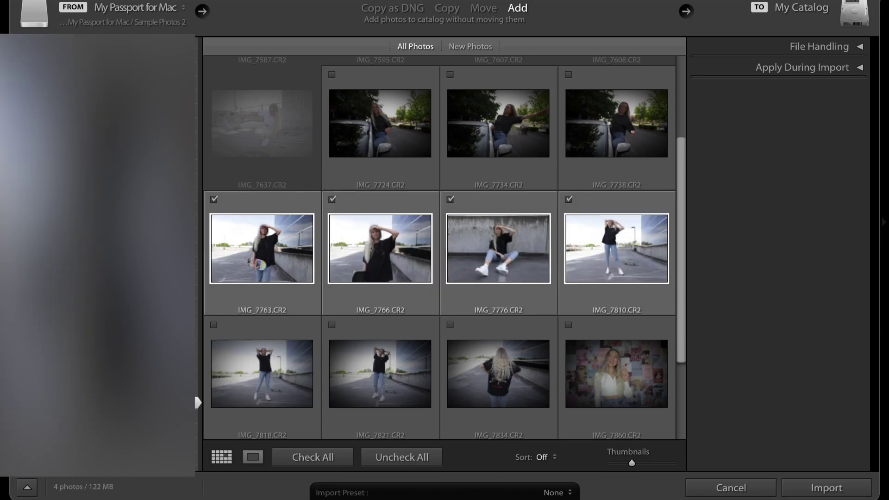
left_click(214, 325)
left_click(333, 325)
left_click(450, 325)
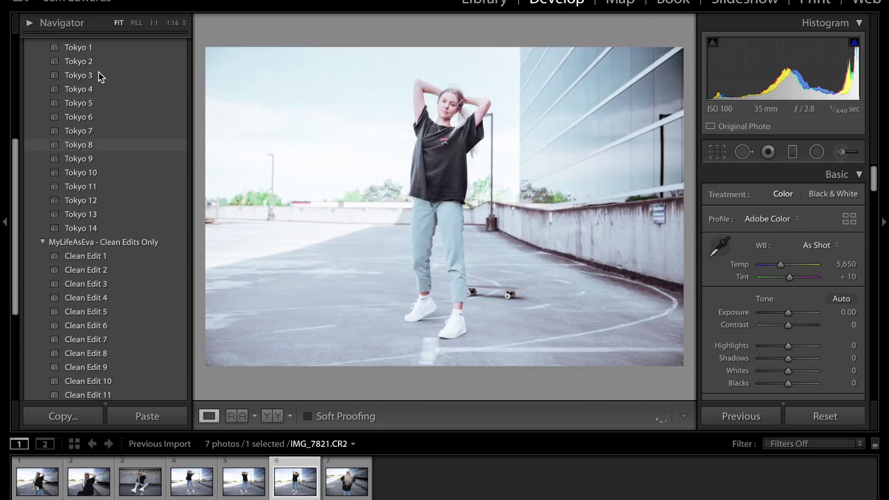
Step: Collapse the Tokyo and Clean Edits Only preset folders to reach the Shot On Film Looks presets
scroll(107, 192, "up", 5)
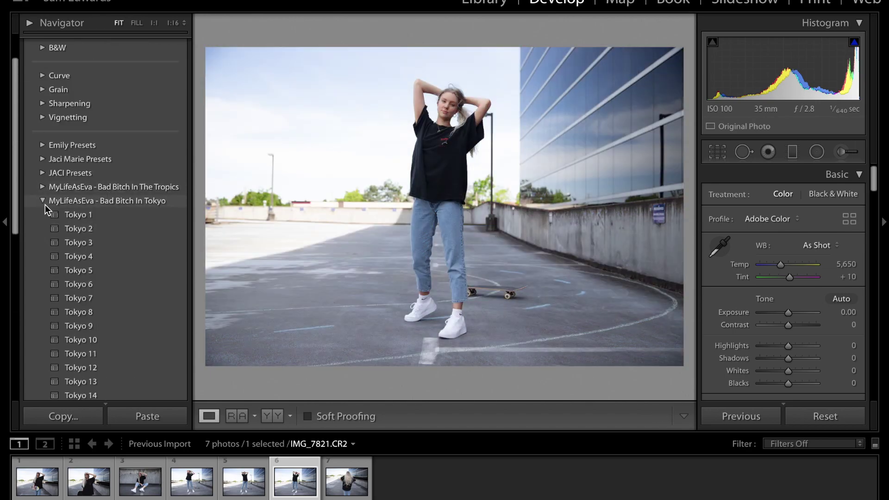
left_click(45, 204)
scroll(44, 250, "down", 3)
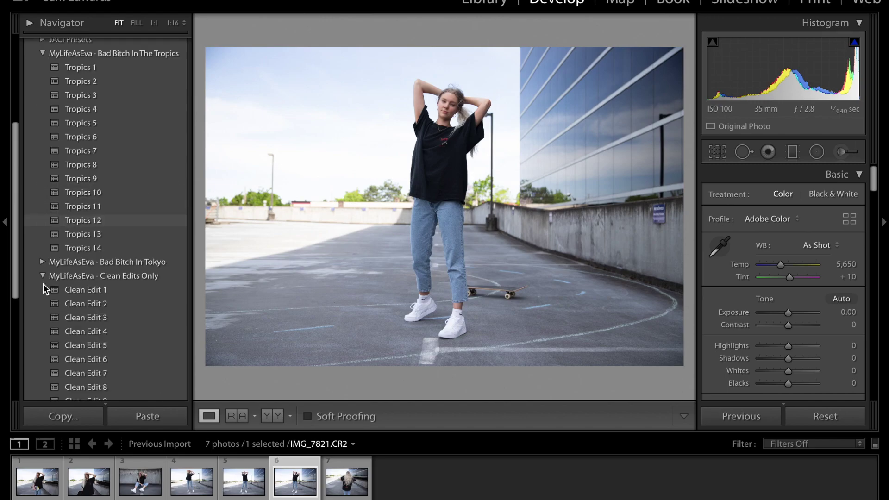
left_click(43, 265)
scroll(85, 95, "up", 3)
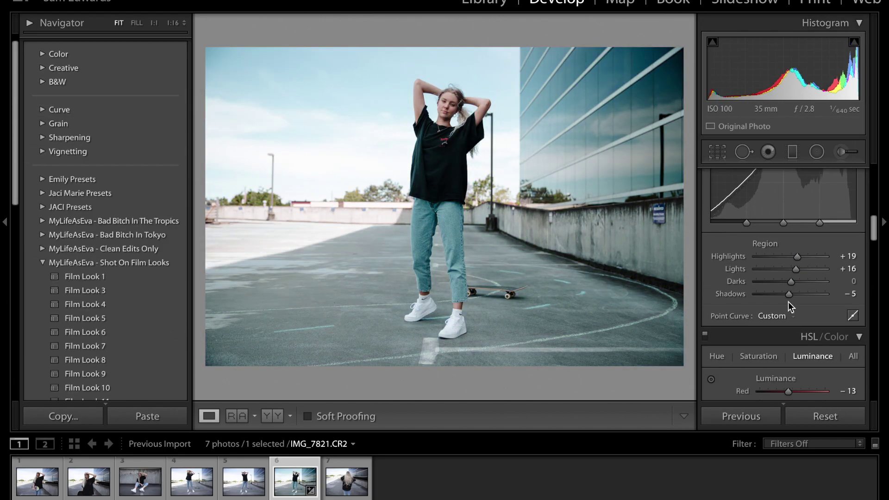
scroll(788, 302, "up", 5)
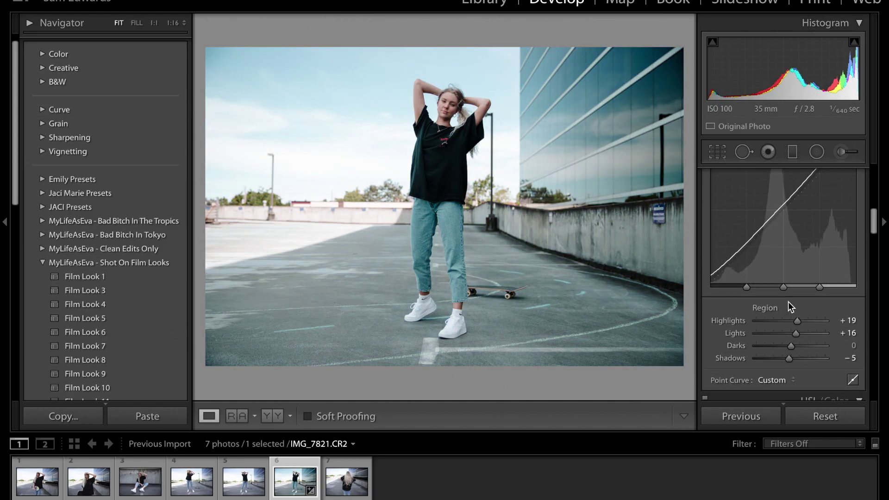
Step: Crop IMG_7821 to a 1 x 1 square and commit it
key("r")
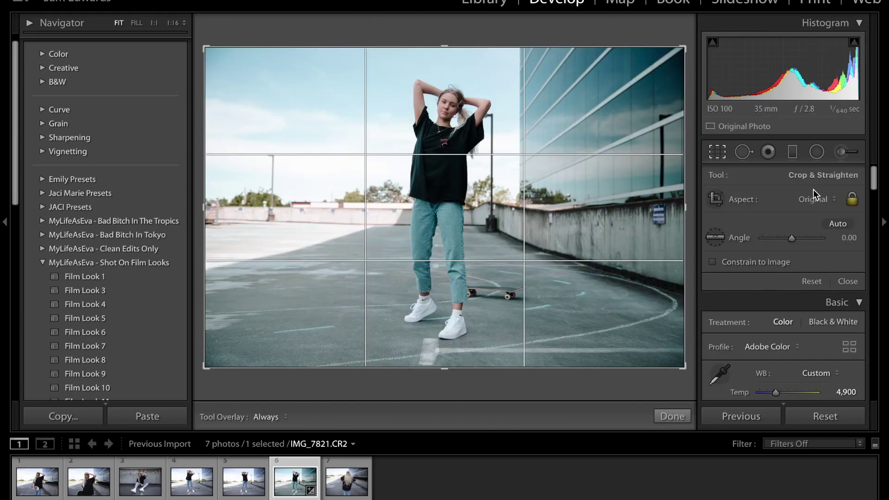
left_click(813, 196)
left_click(810, 225)
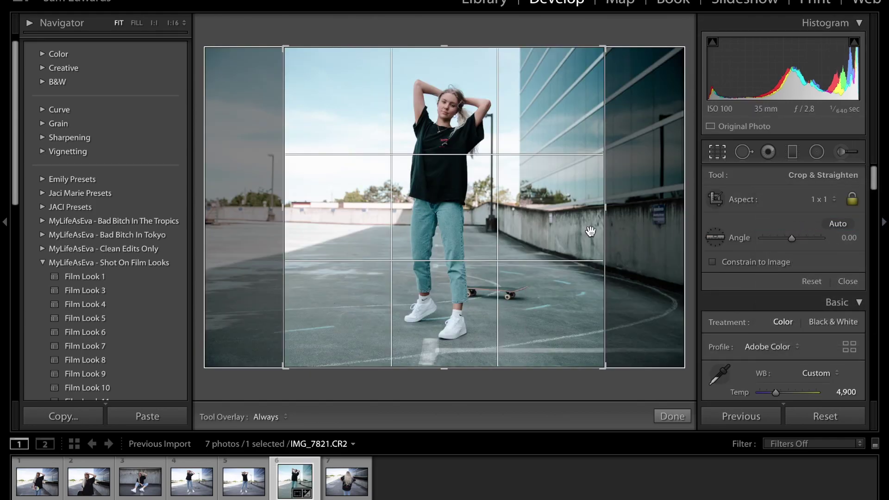
key("Return")
scroll(828, 327, "down", 10)
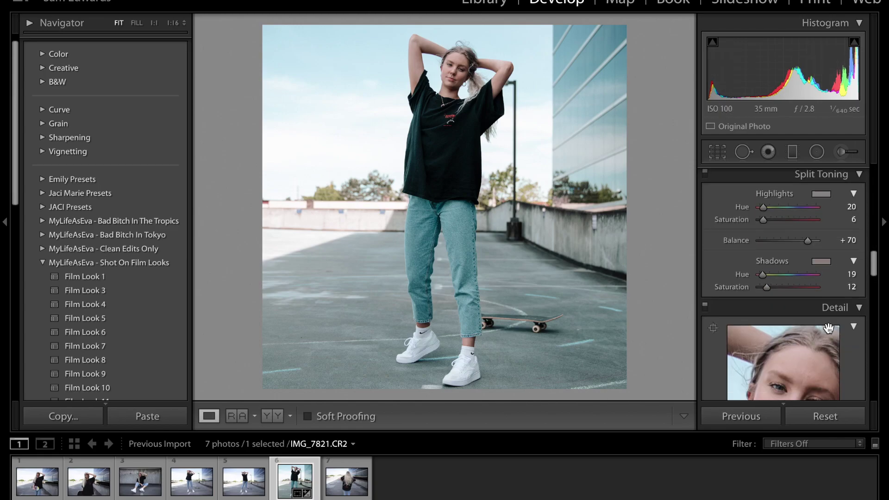
Step: Lower IMG_7821's HSL Orange luminance to darken the skin tones
scroll(829, 328, "down", 10)
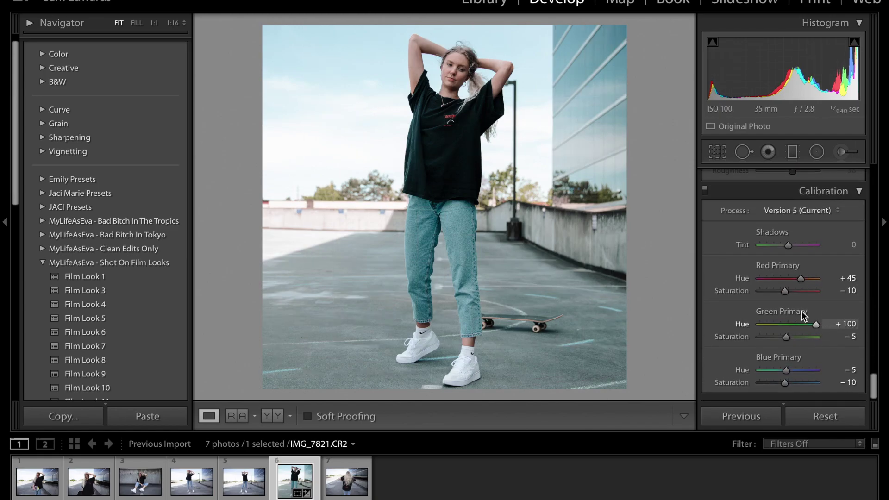
scroll(802, 311, "up", 5)
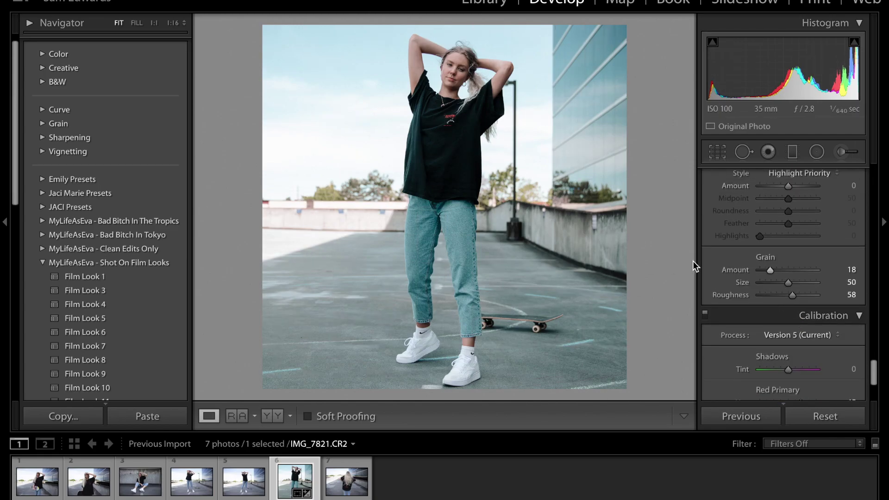
scroll(777, 292, "up", 15)
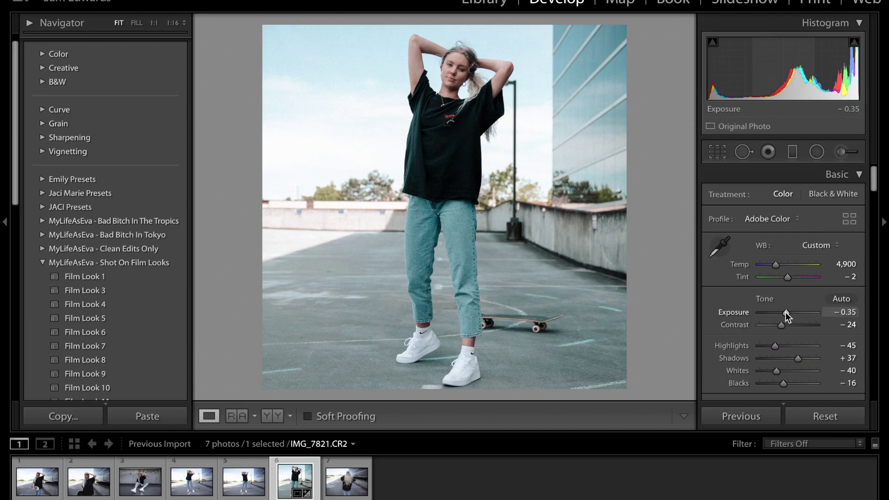
scroll(785, 312, "down", 8)
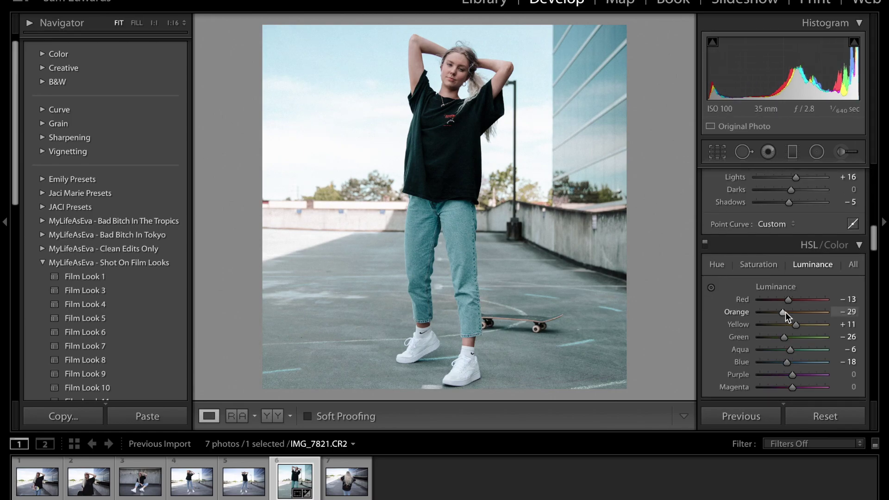
scroll(785, 312, "down", 2)
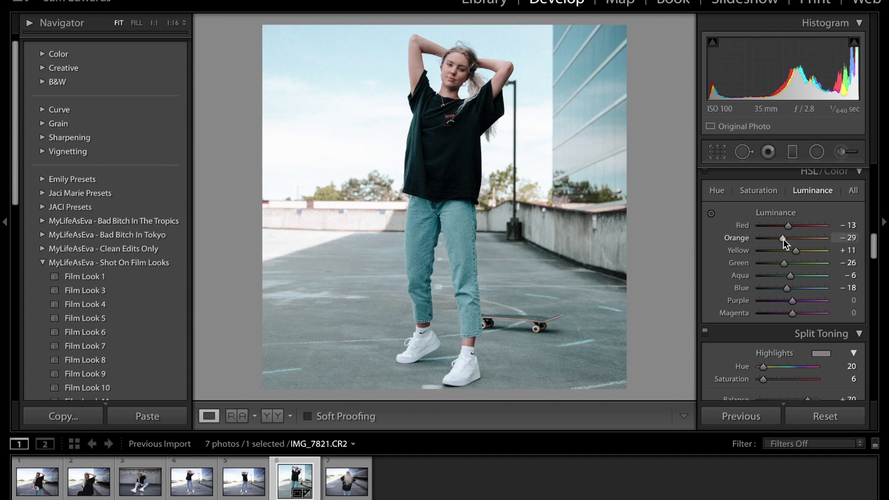
left_click_drag(783, 239, 782, 240)
left_click_drag(780, 240, 779, 241)
Step: Pan the Detail sharpening preview across the model's face
scroll(808, 259, "down", 10)
scroll(807, 259, "down", 5)
scroll(808, 260, "up", 10)
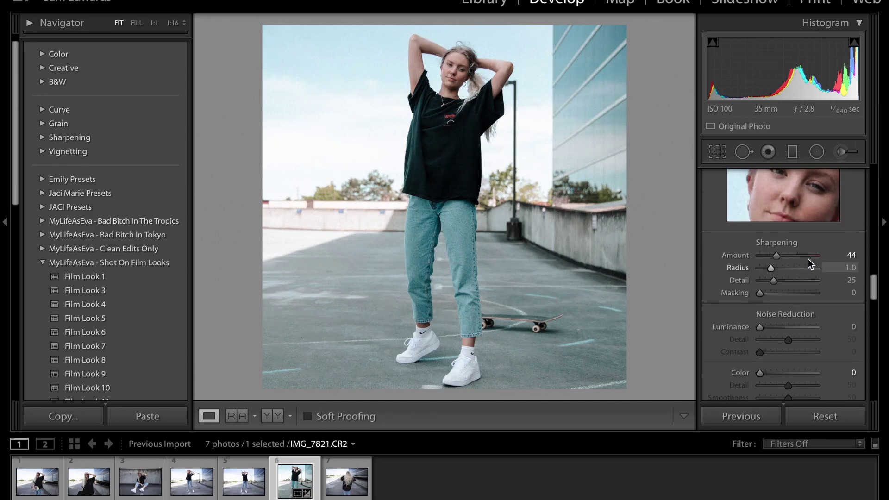
left_click_drag(799, 241, 816, 263)
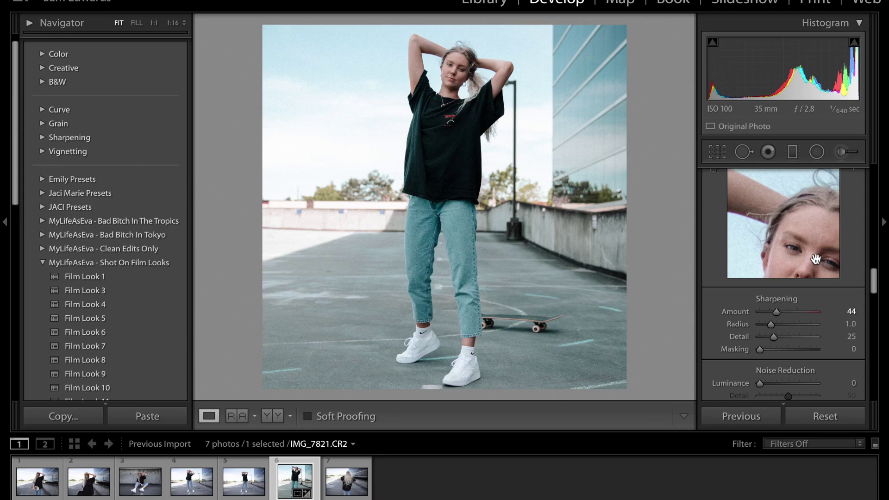
scroll(780, 297, "up", 10)
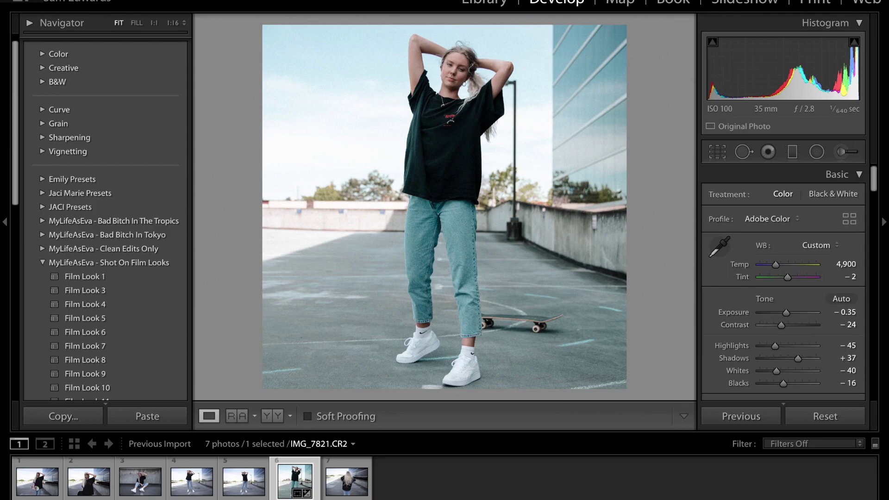
left_click(172, 0)
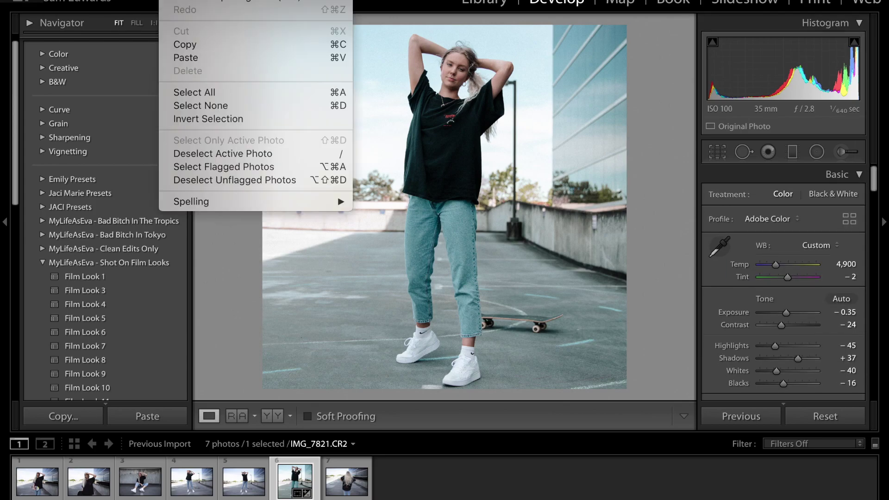
Step: Copy IMG_7821's develop settings and warm its temperature to 5,275
left_click(206, 46)
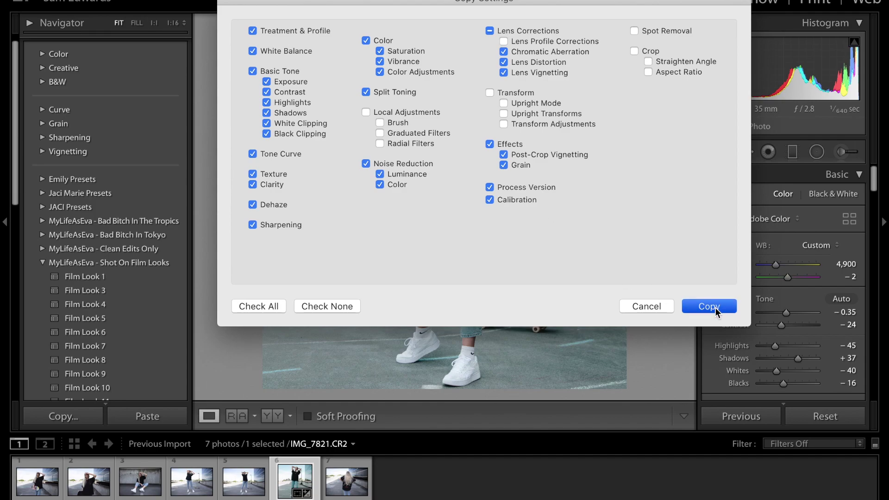
left_click(715, 307)
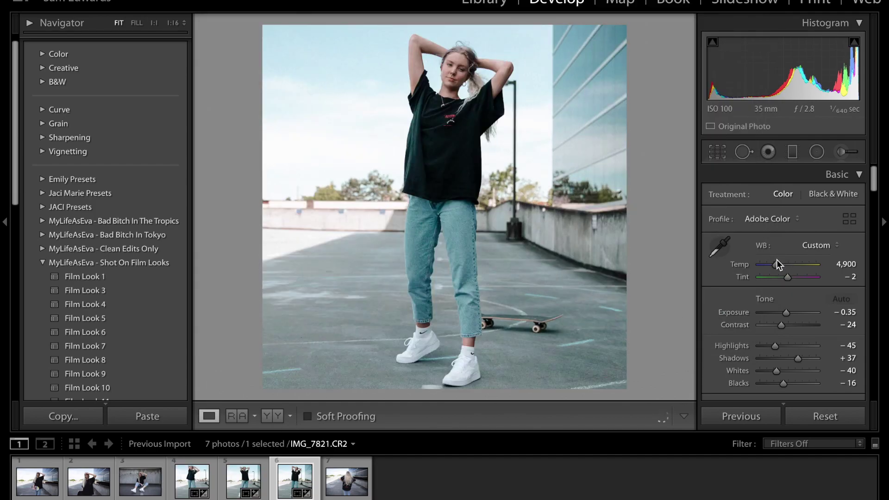
left_click_drag(775, 263, 778, 266)
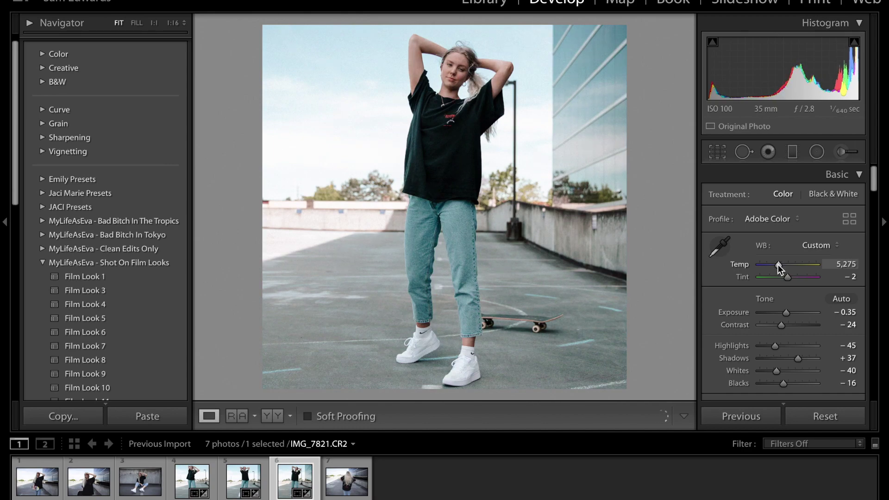
Step: Reset IMG_7810 and paste the copied settings onto it and onto IMG_7763
key("Left")
key("Left")
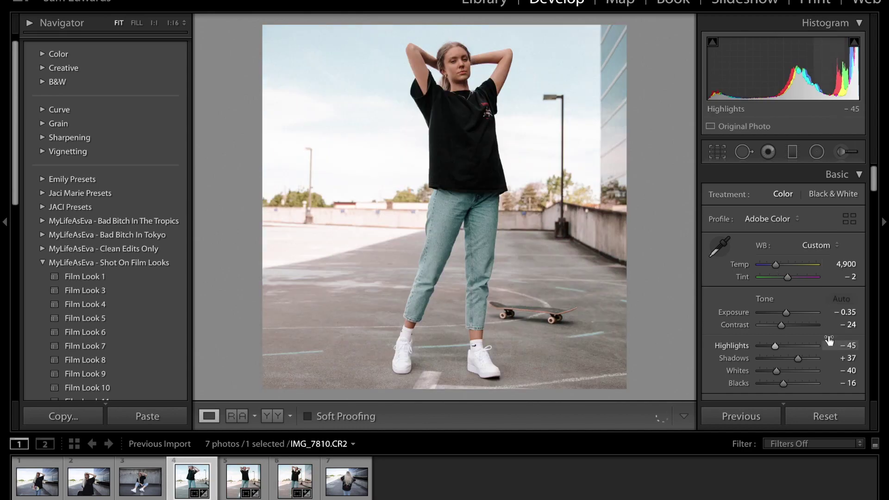
left_click(829, 416)
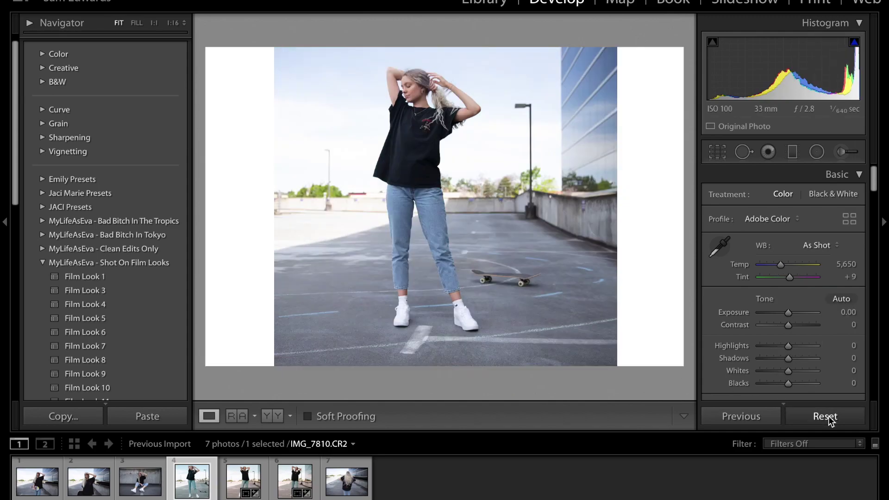
left_click(174, 1)
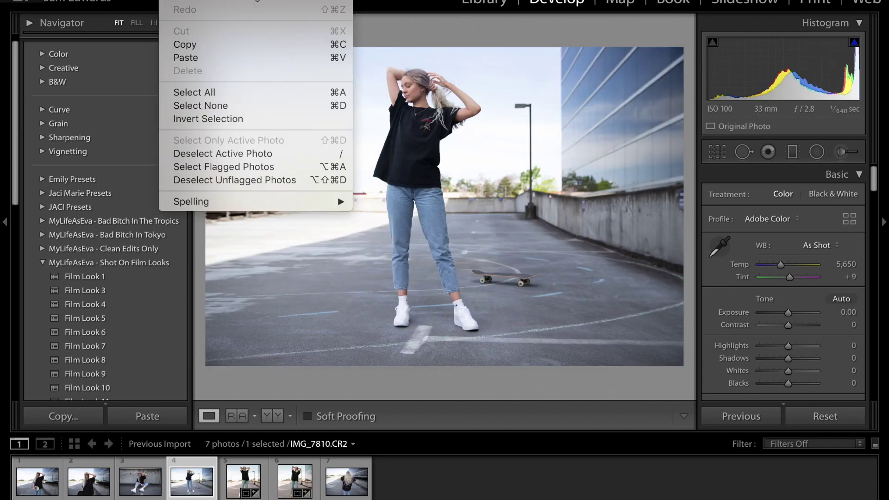
left_click(218, 58)
left_click(38, 461)
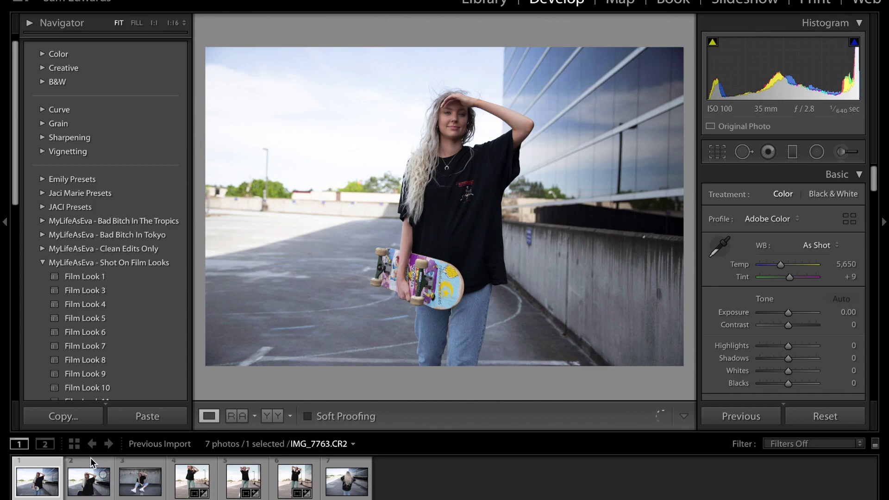
left_click(186, 1)
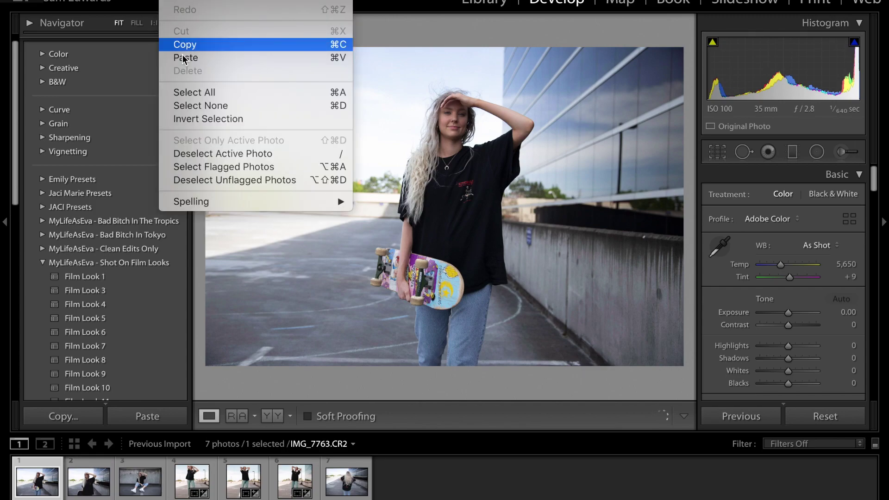
left_click(185, 58)
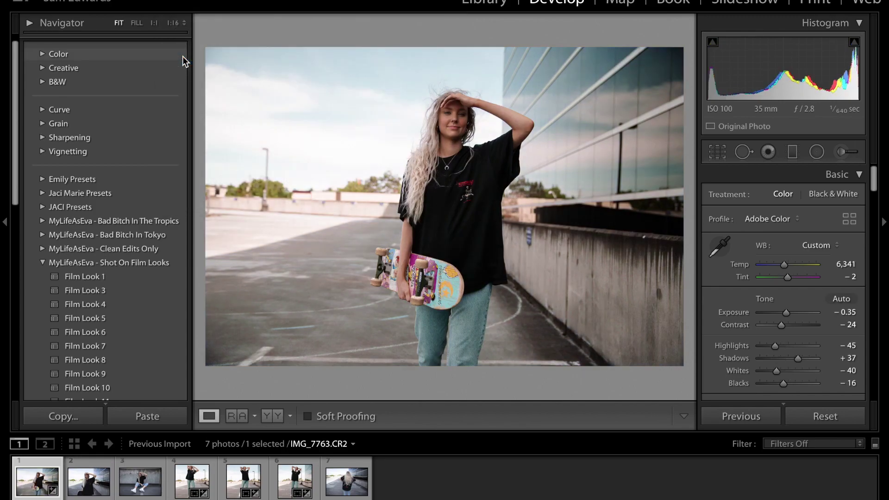
Step: Finish the square crop on IMG_7766 and brighten its exposure slightly
key("Right")
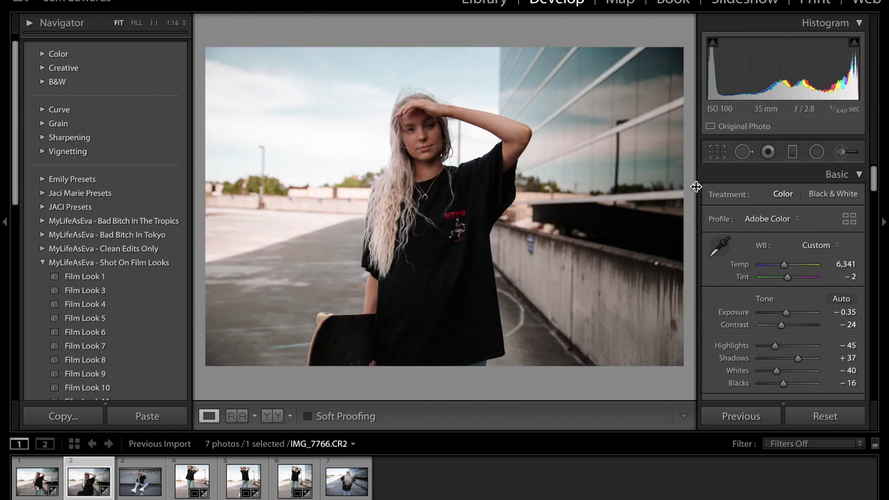
key("r")
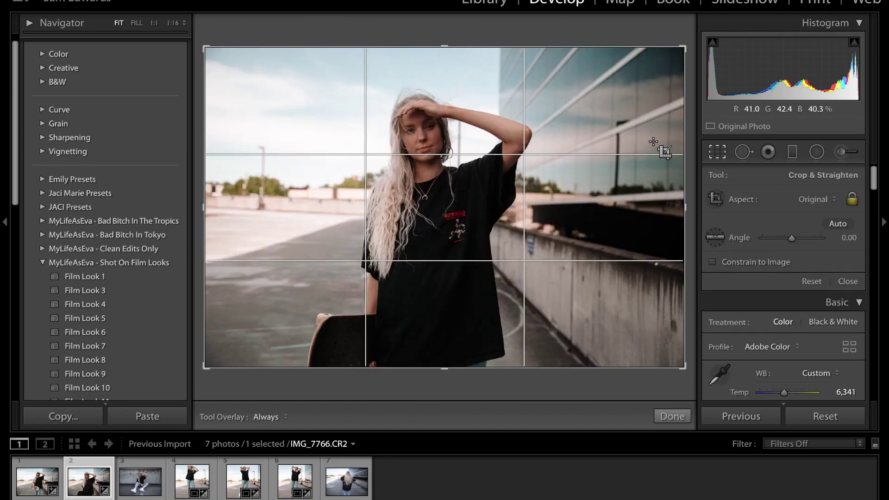
left_click(659, 418)
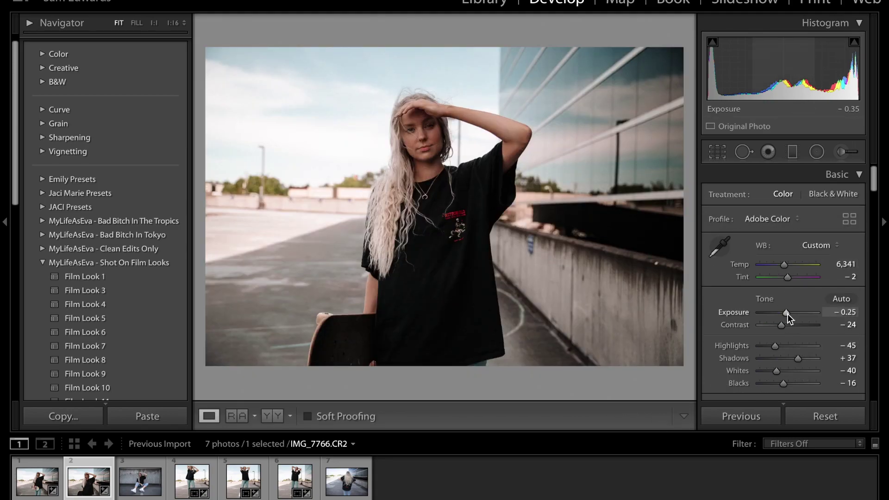
left_click_drag(787, 314, 789, 313)
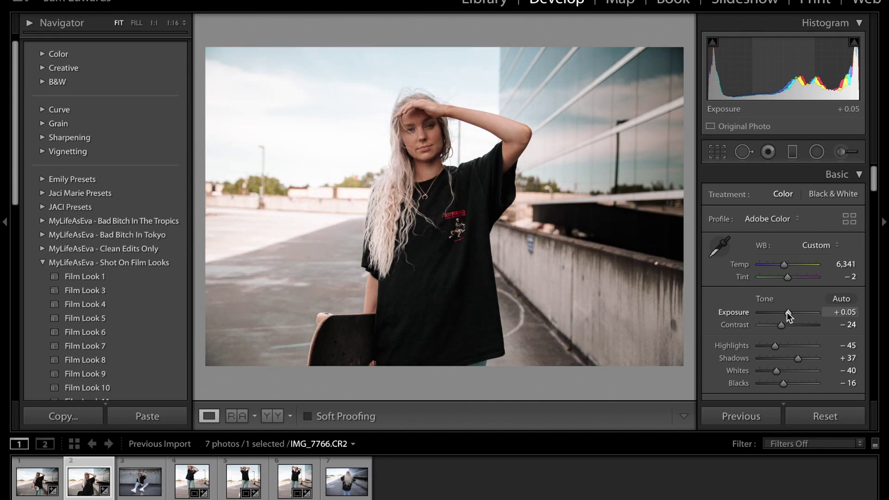
Step: Raise IMG_7763's exposure to +0.05
left_click(48, 461)
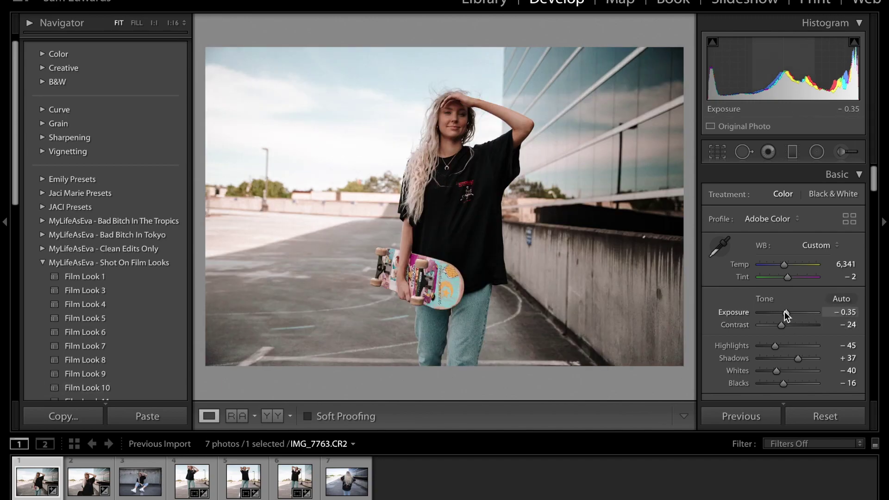
left_click_drag(784, 312, 786, 312)
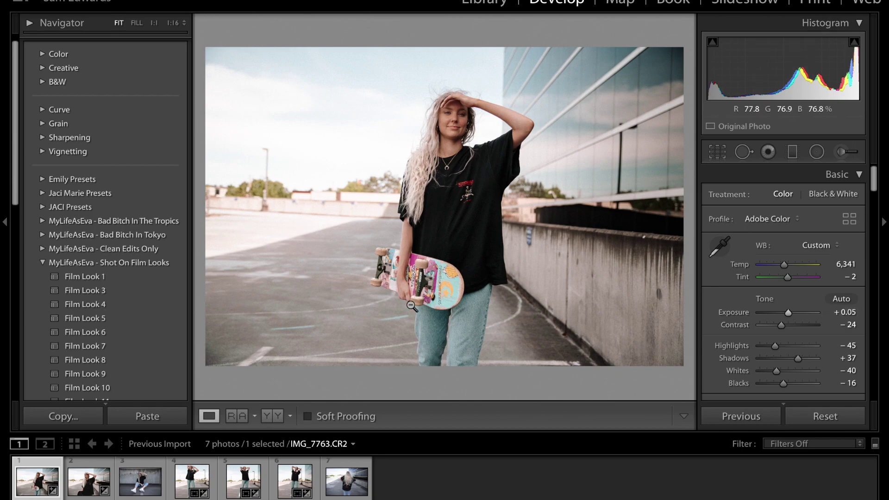
key("r")
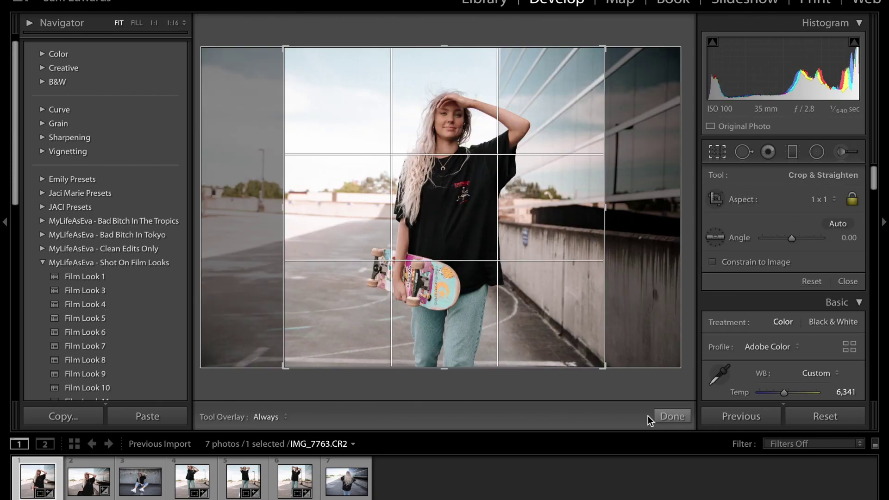
Step: Apply the square crop, then paste the copied edits onto IMG_7834 and undo an exposure change
key("Right")
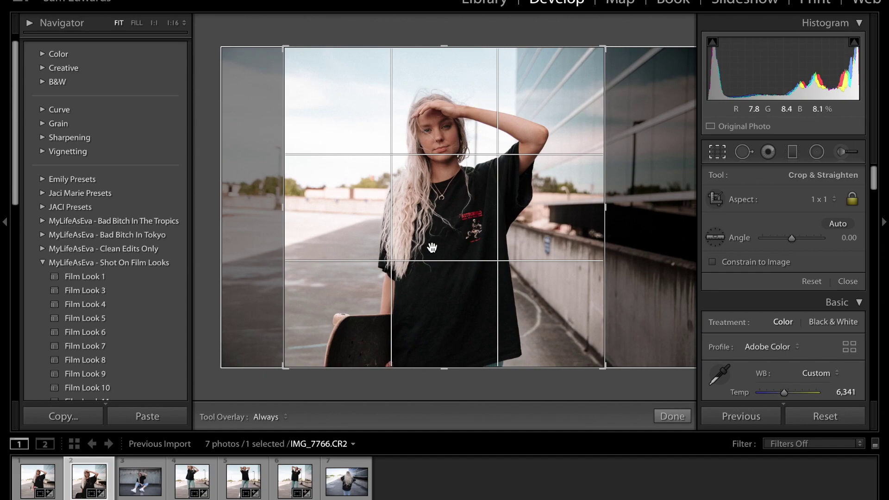
left_click(673, 417)
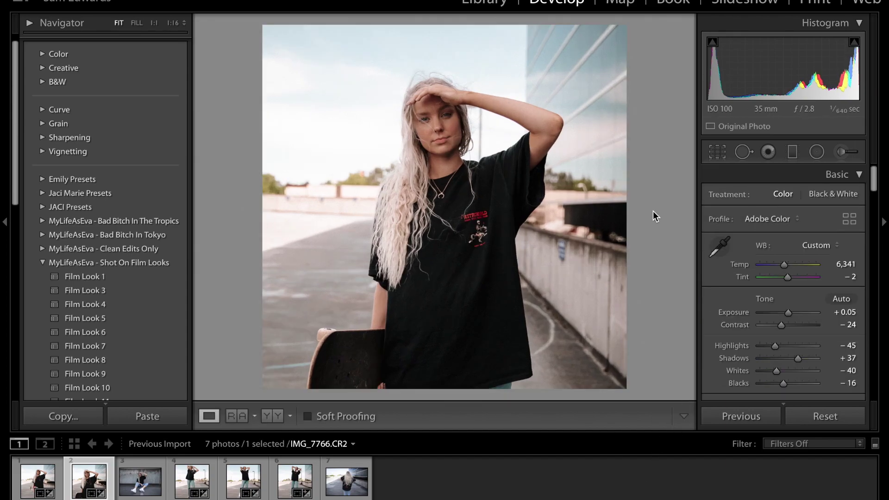
key("Right")
key("Right")
key("Right")
key("Right")
key("Right")
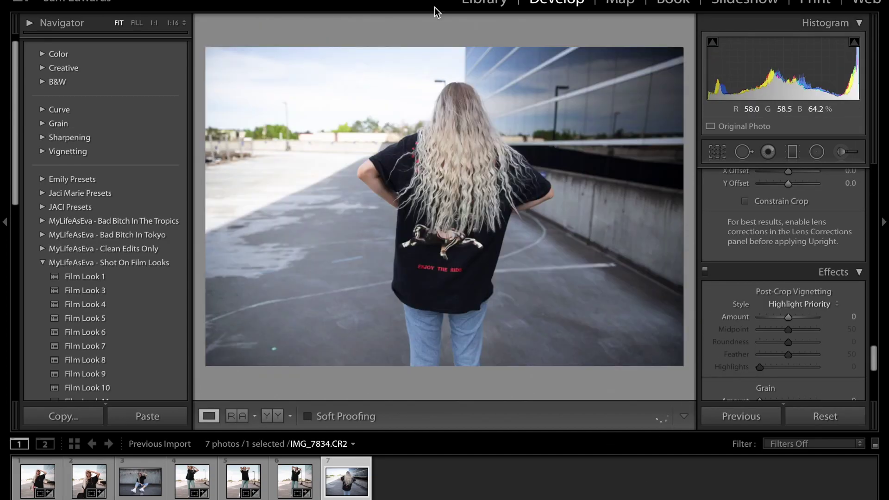
left_click(185, 0)
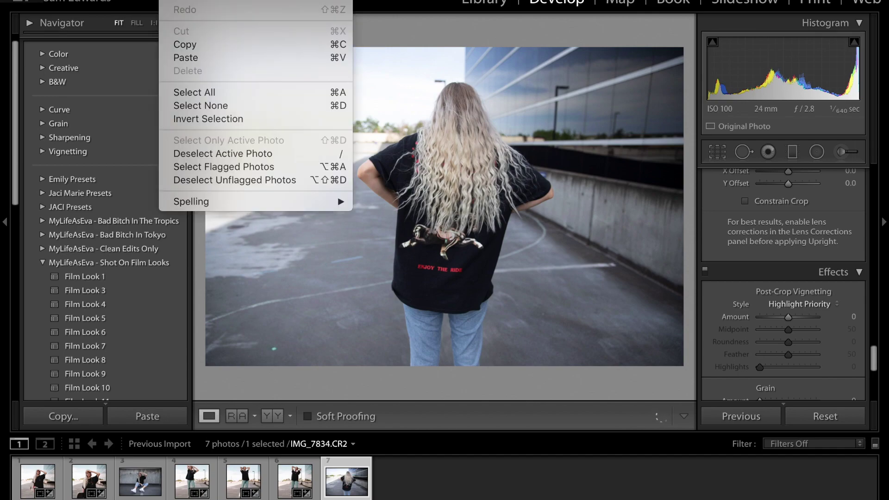
left_click(211, 59)
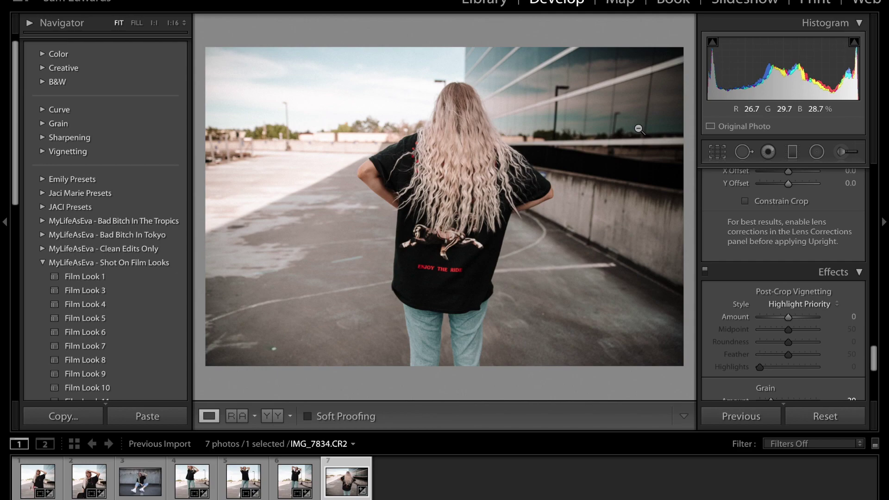
key("ctrl+z")
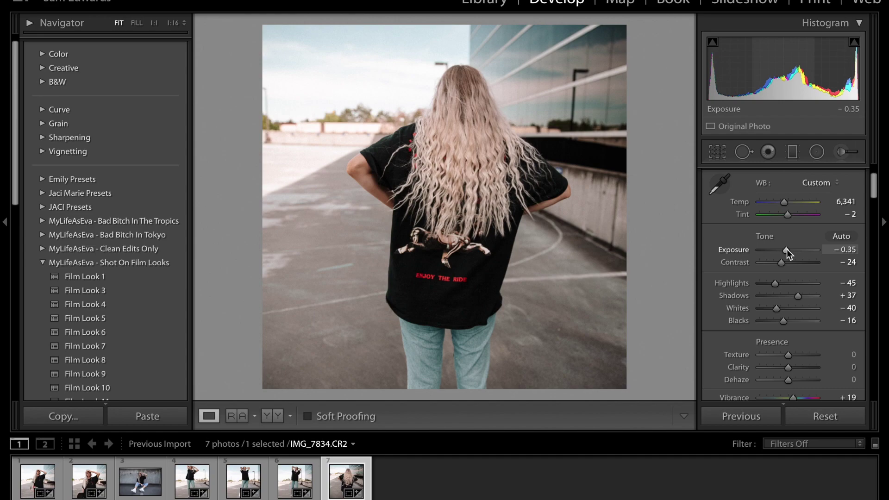
Step: Review IMG_7834's Develop panels, then go back to IMG_7766
scroll(779, 256, "down", 3)
scroll(779, 255, "down", 10)
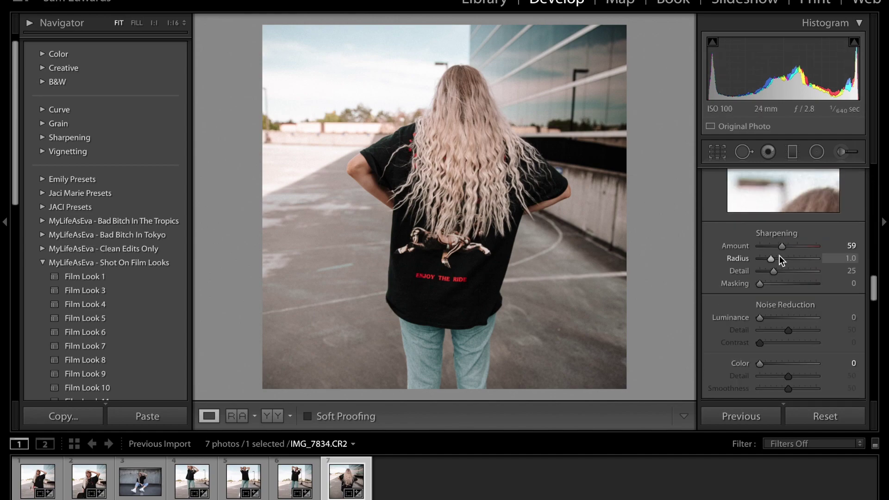
scroll(779, 256, "up", 10)
scroll(779, 256, "down", 5)
scroll(779, 256, "down", 5)
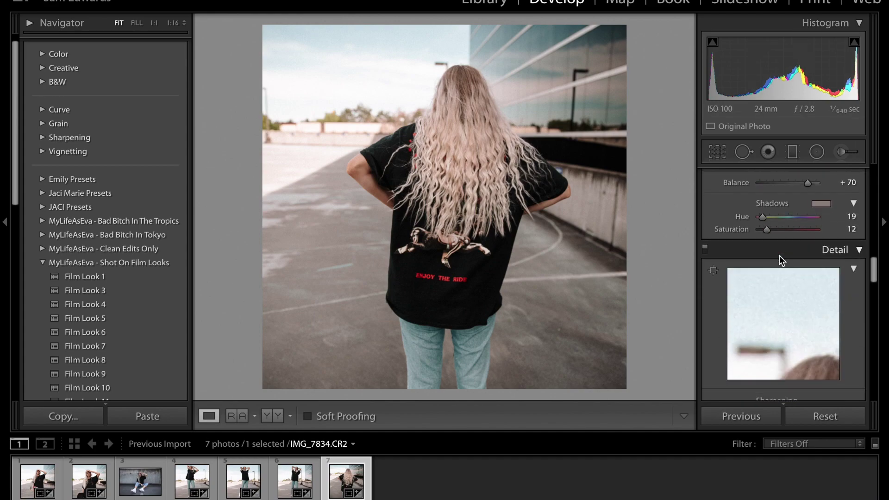
key("Left")
key("Left")
key("Left")
key("Left")
key("Left")
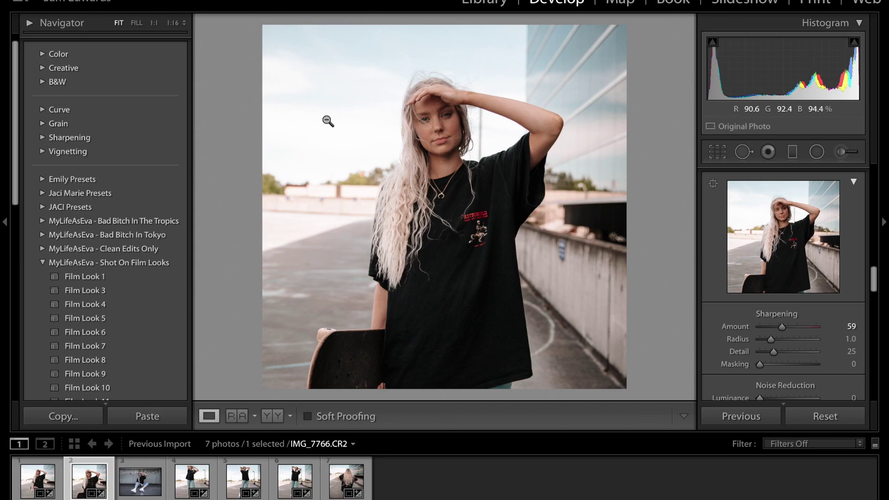
Step: Import only IMG_7724, IMG_7734 and IMG_7738, then open IMG_7724 in Develop
left_click(491, 3)
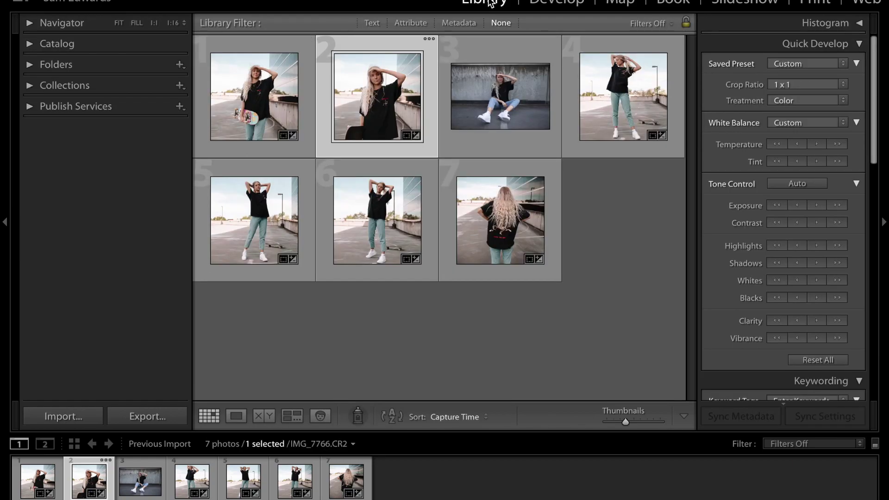
left_click(57, 420)
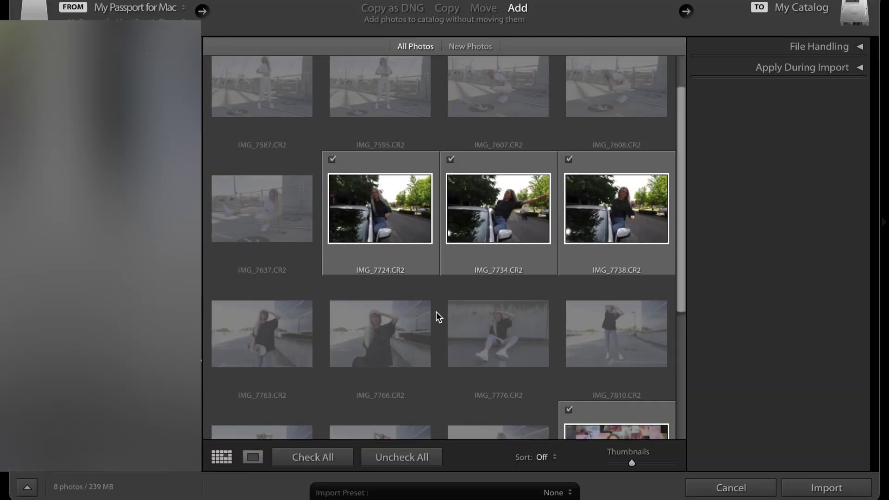
left_click(385, 458)
left_click(333, 159)
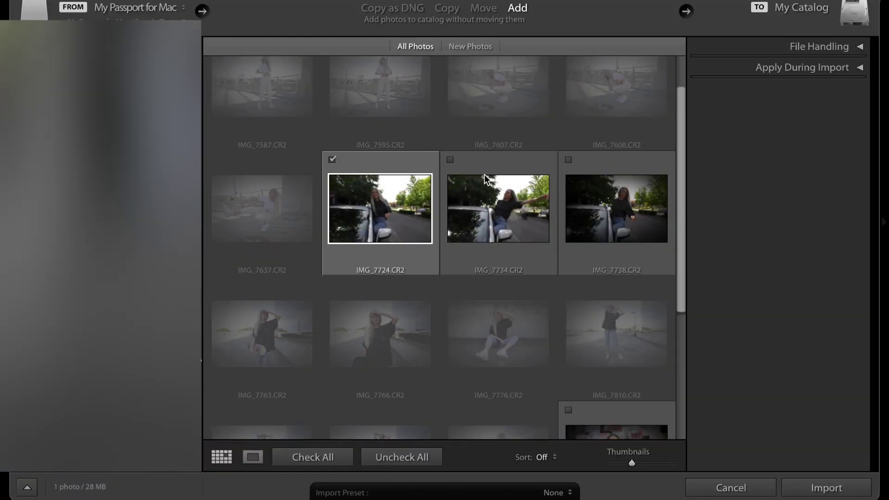
left_click(450, 160)
left_click(568, 160)
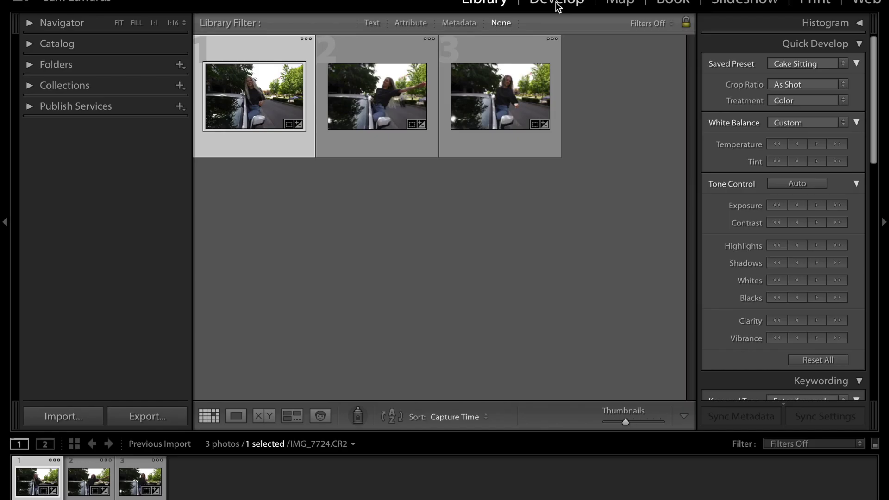
left_click(557, 4)
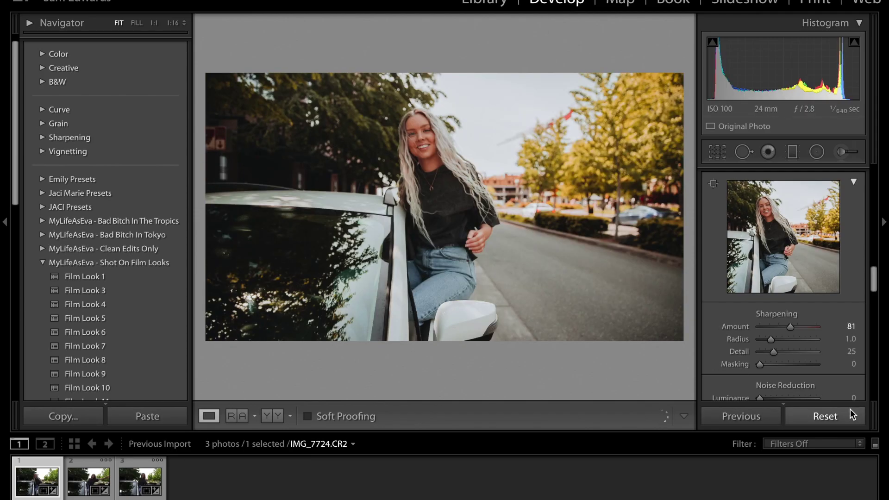
Step: Reset IMG_7724, apply the Essentials 5 preset, and return Orange luminance to 0
left_click(826, 416)
left_click(141, 207)
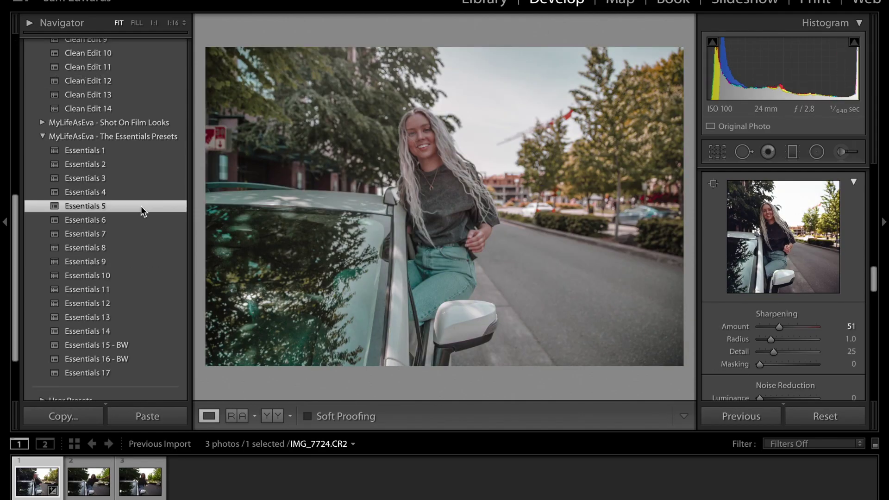
scroll(787, 275, "down", 15)
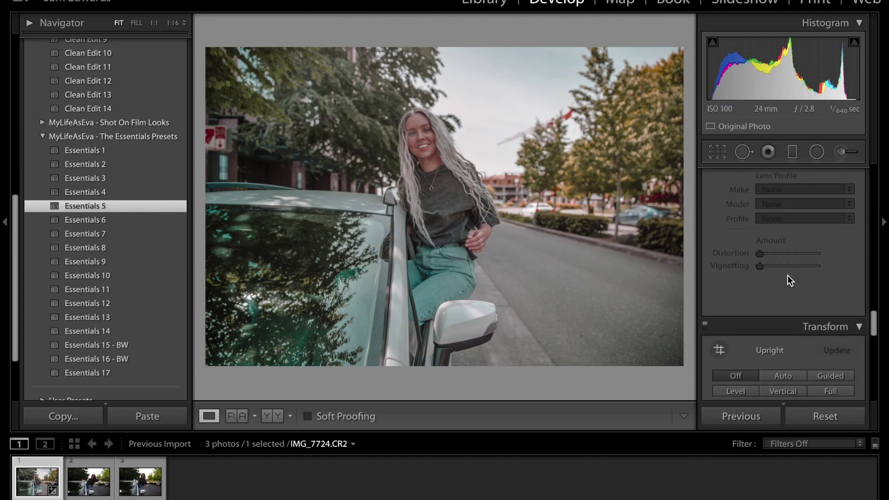
scroll(787, 275, "down", 8)
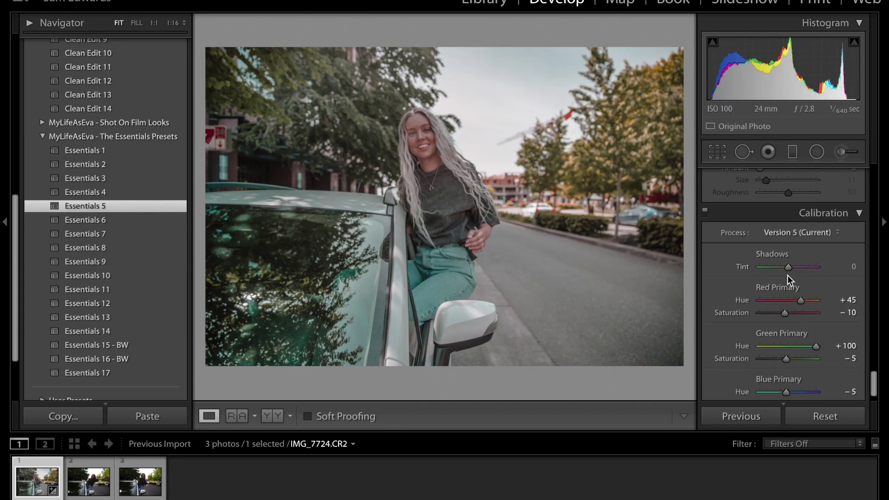
scroll(788, 276, "up", 20)
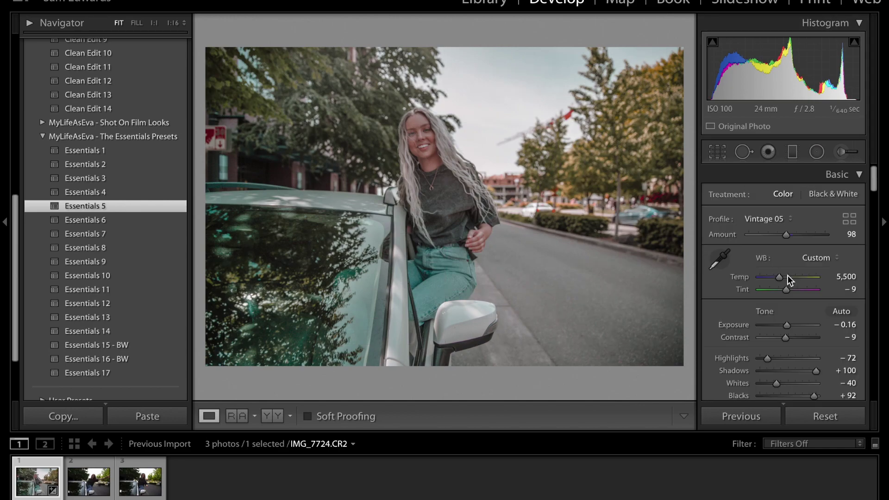
scroll(788, 276, "down", 6)
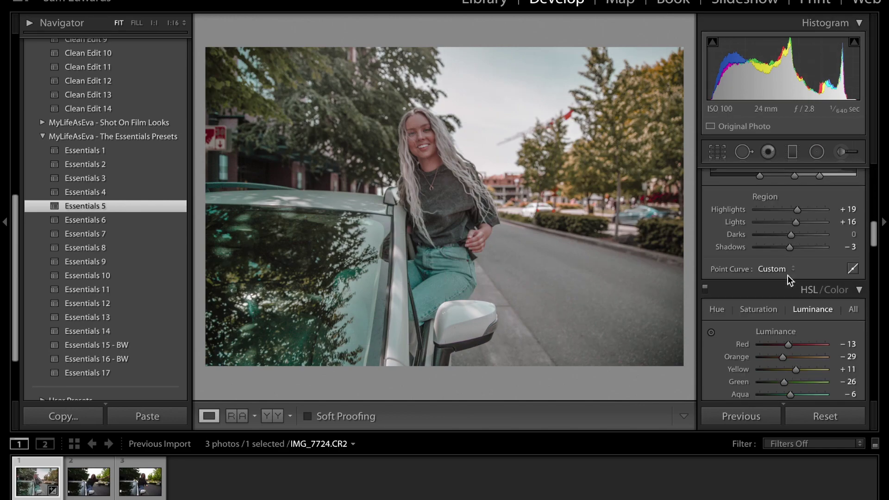
scroll(788, 276, "down", 1)
double_click(794, 282)
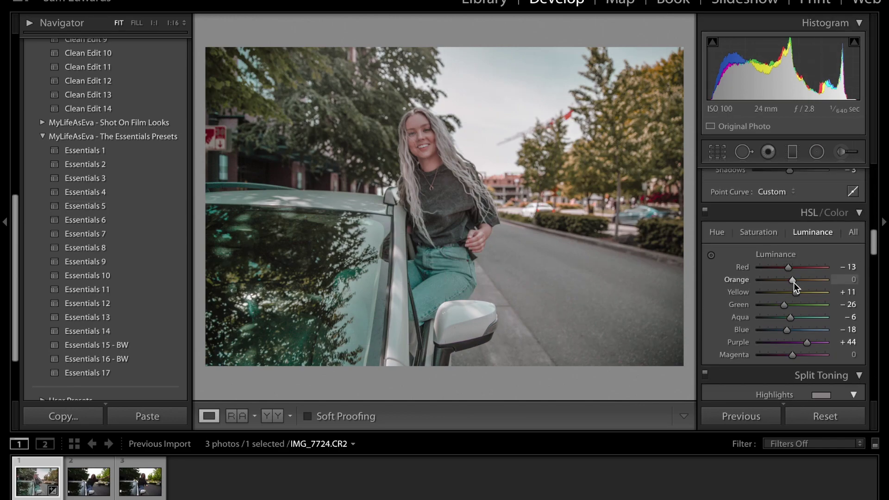
Step: Warm IMG_7724 to temperature 6,817 and raise Whites to +9
scroll(794, 283, "up", 6)
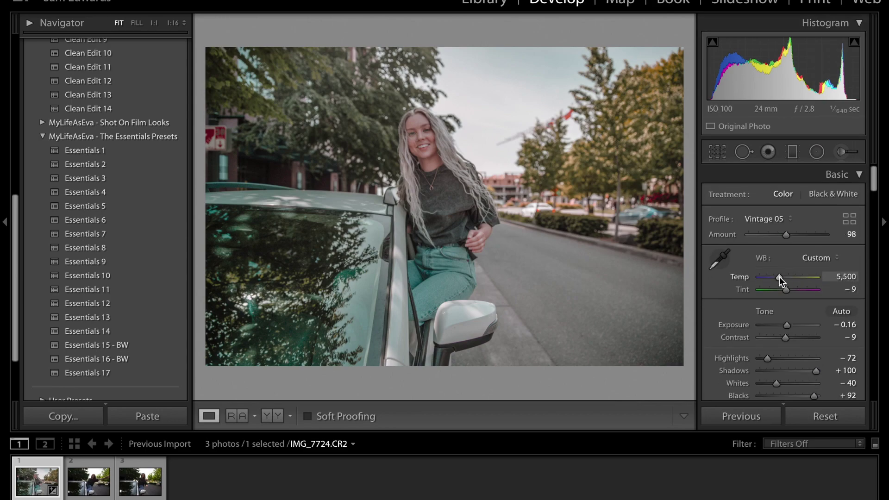
left_click_drag(779, 277, 785, 276)
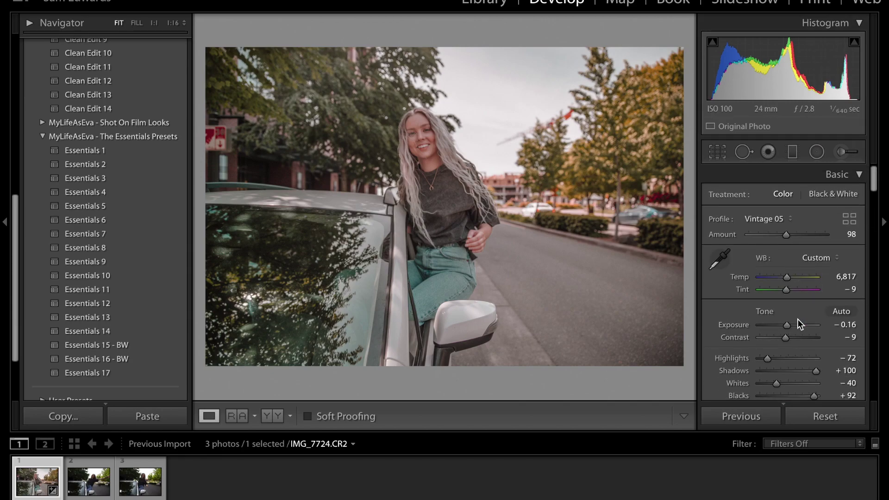
scroll(797, 318, "down", 5)
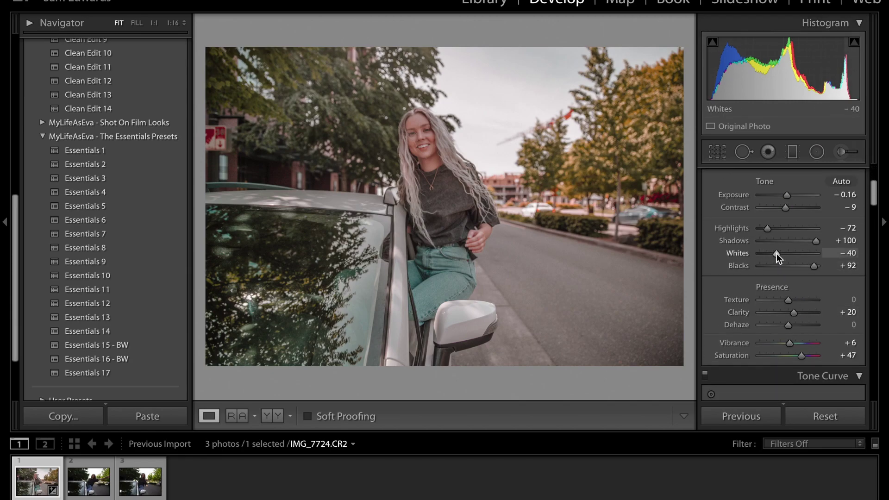
left_click_drag(776, 254, 791, 251)
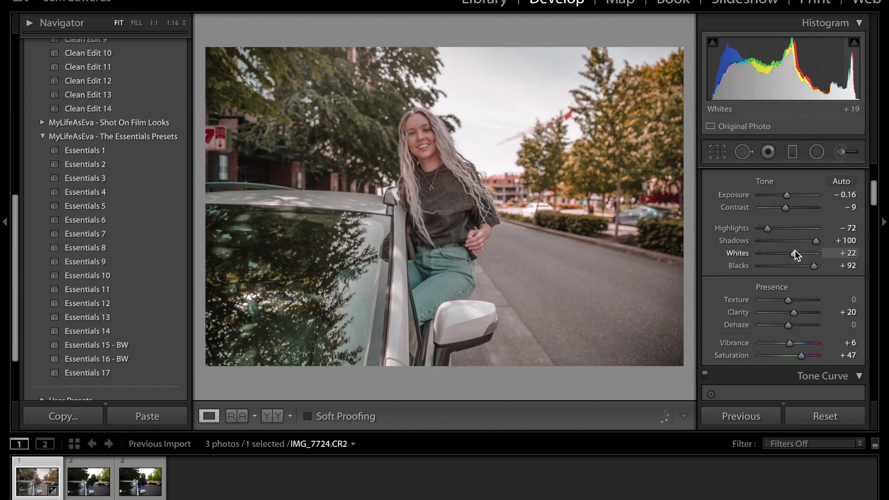
scroll(802, 250, "up", 4)
left_click_drag(787, 287, 787, 289)
scroll(789, 314, "down", 5)
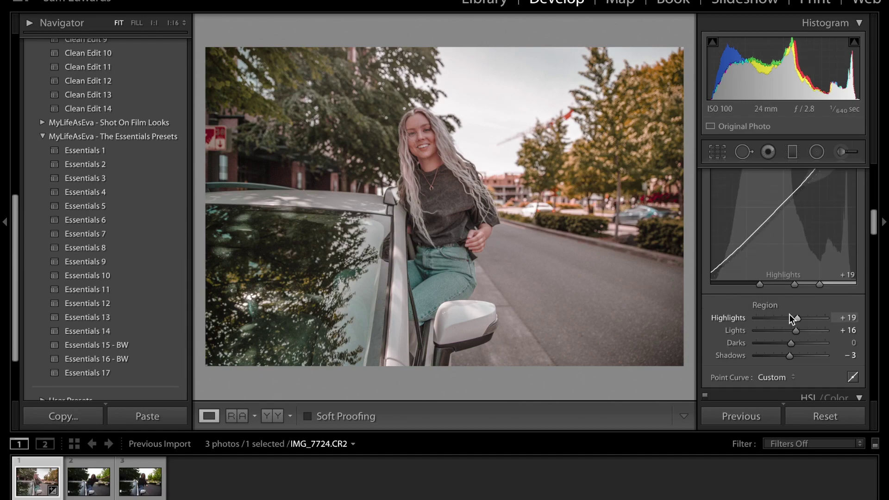
scroll(789, 314, "up", 8)
key("r")
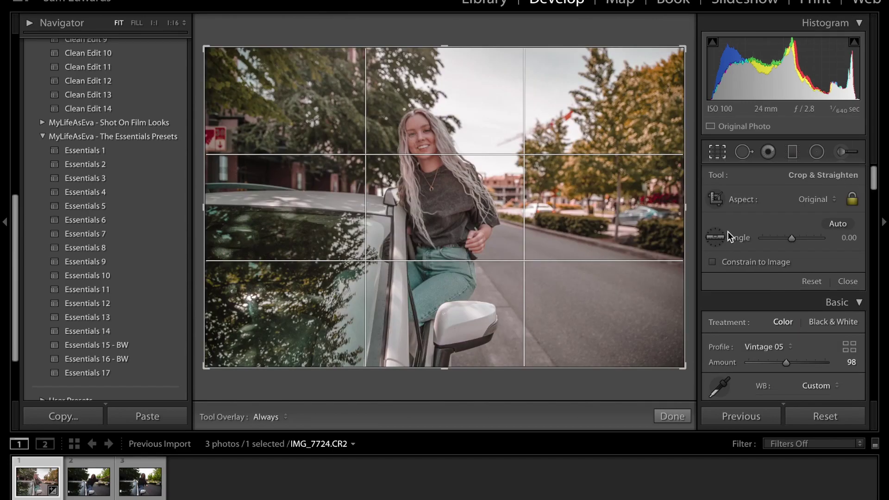
Step: Crop IMG_7724 to a 1 x 1 square with the woman beside the car near centre
left_click(814, 195)
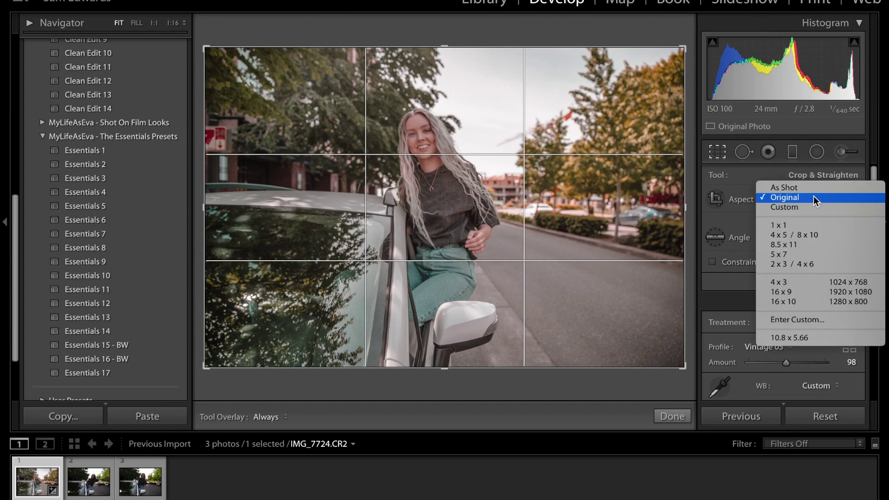
left_click(809, 225)
left_click_drag(528, 271, 570, 291)
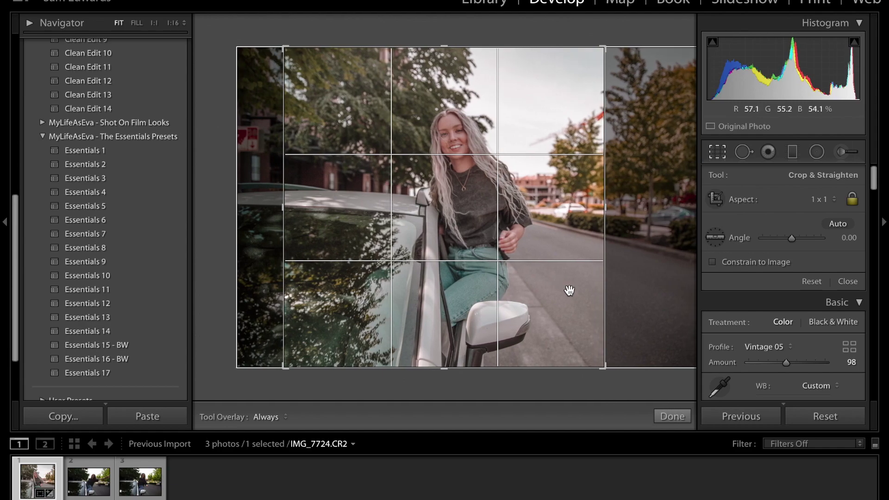
left_click(672, 416)
Step: Copy the first car photo's develop settings, including the Vintage 05 preset edits
left_click(173, 1)
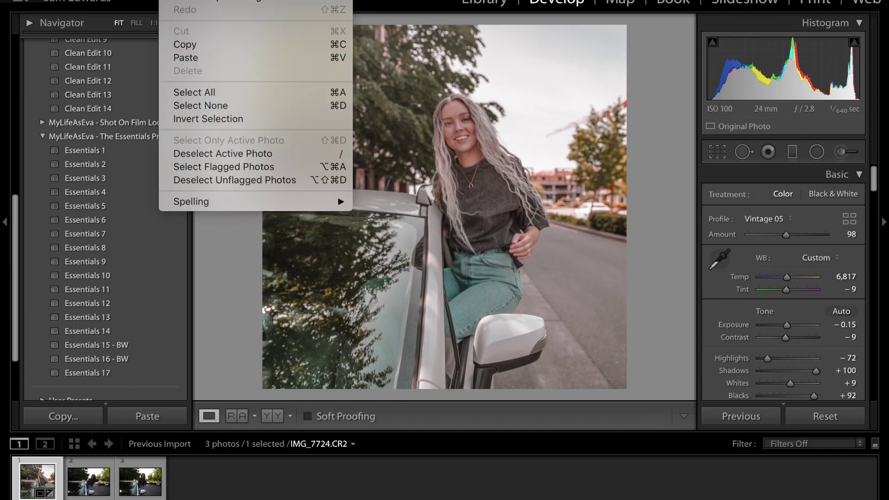
left_click(202, 47)
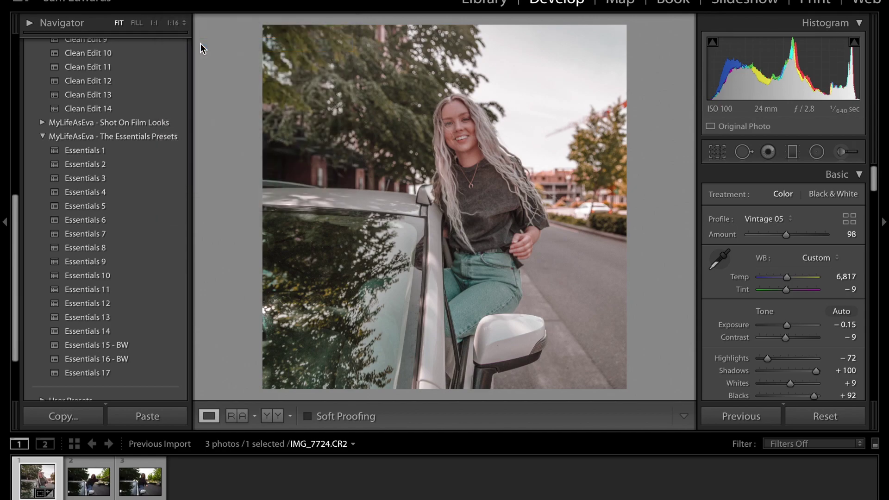
left_click(702, 308)
Step: Paste the copied settings onto car photos IMG_7734 and IMG_7738
left_click(94, 458)
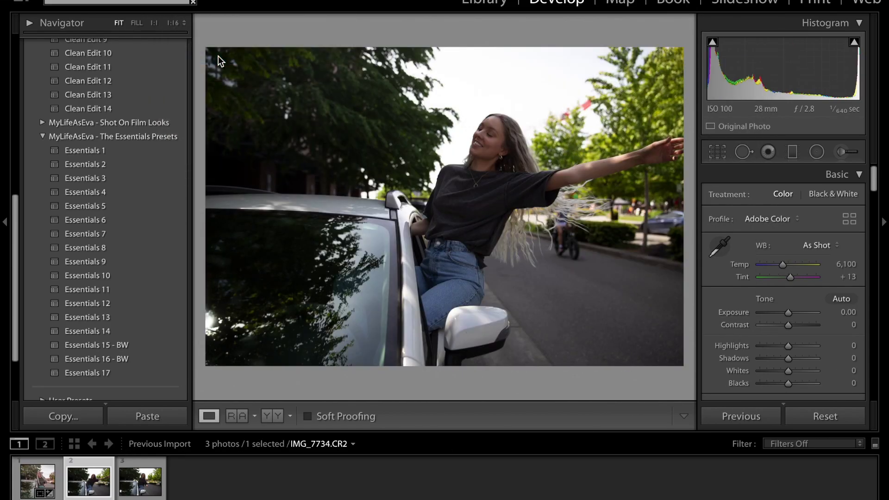
key("ctrl+shift+v")
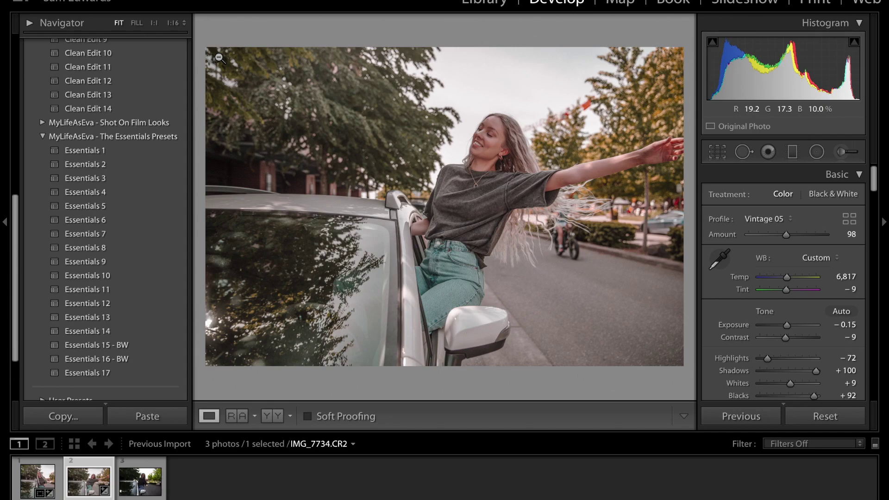
left_click(140, 462)
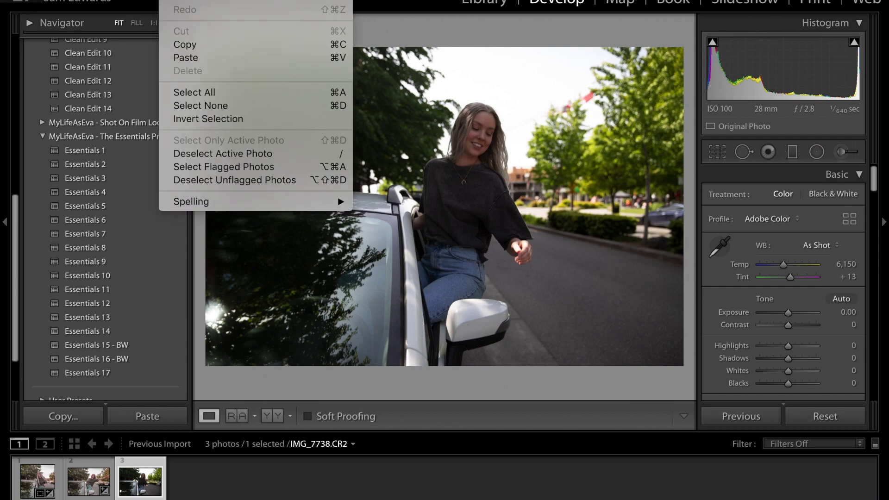
left_click(204, 57)
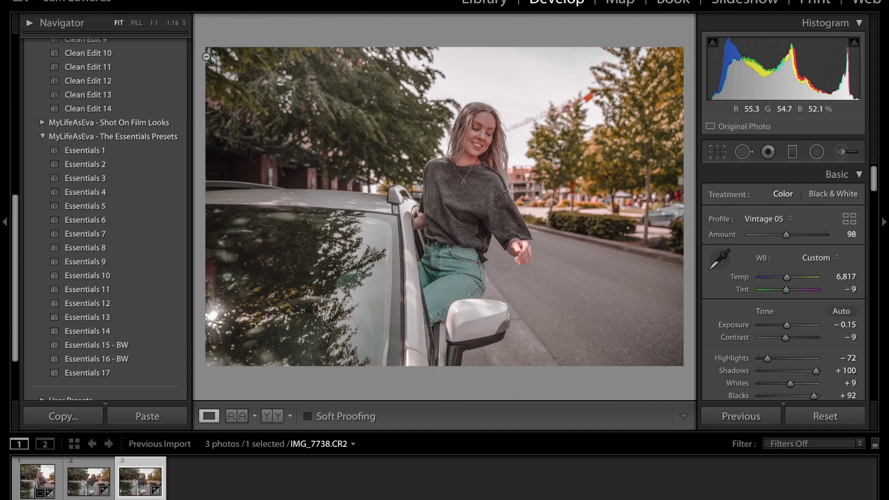